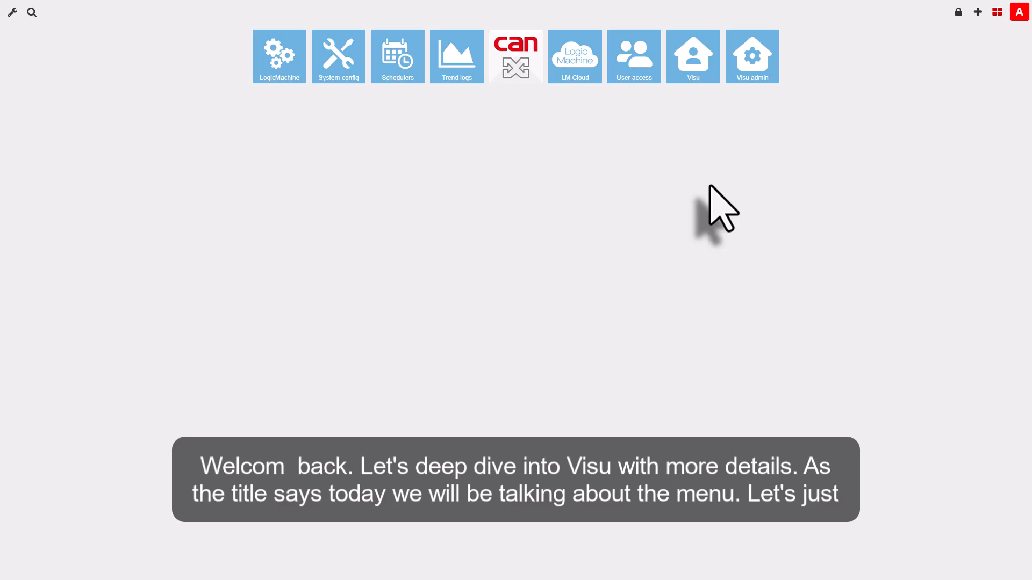
Step: Open the Visu admin editor and expand its side menu of plans and levels
left_click(744, 74)
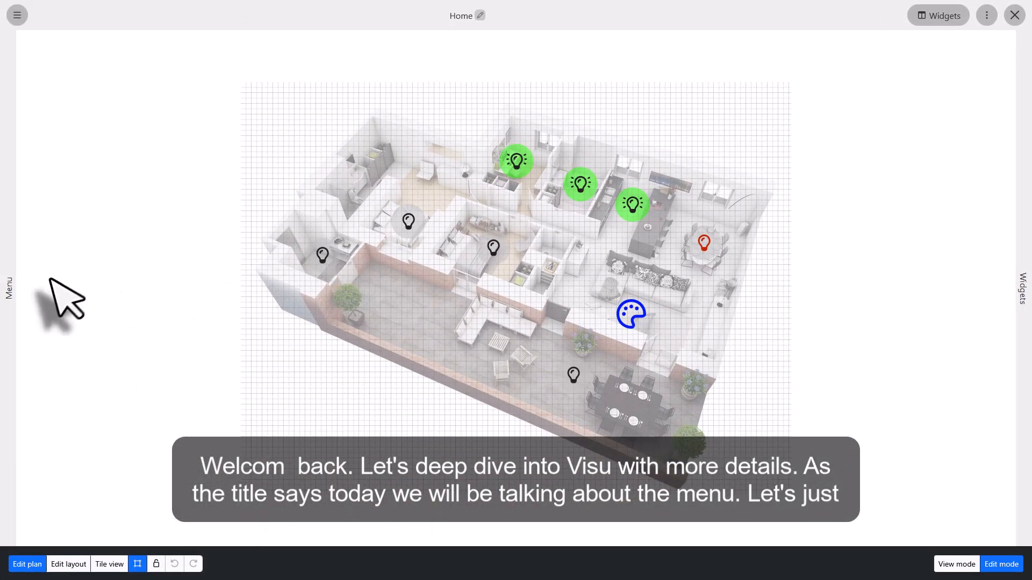
left_click(17, 15)
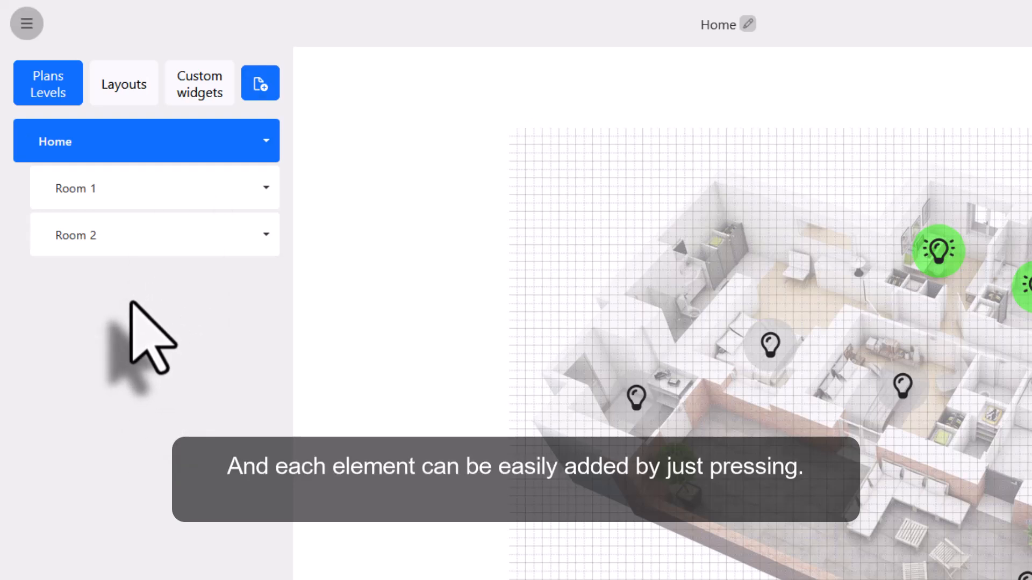
Step: Start adding a new plan from the Home level's options
left_click(264, 81)
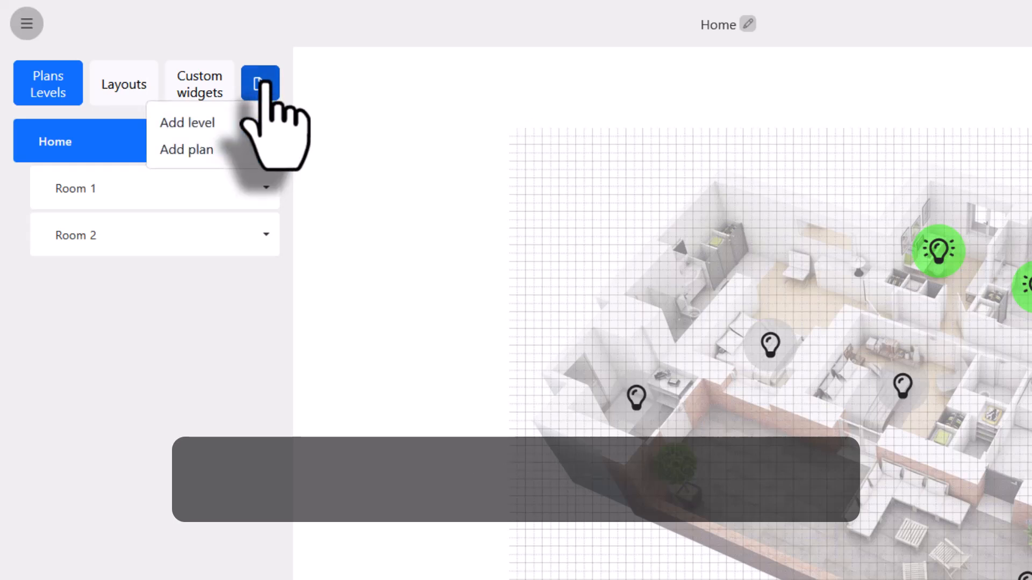
left_click(208, 323)
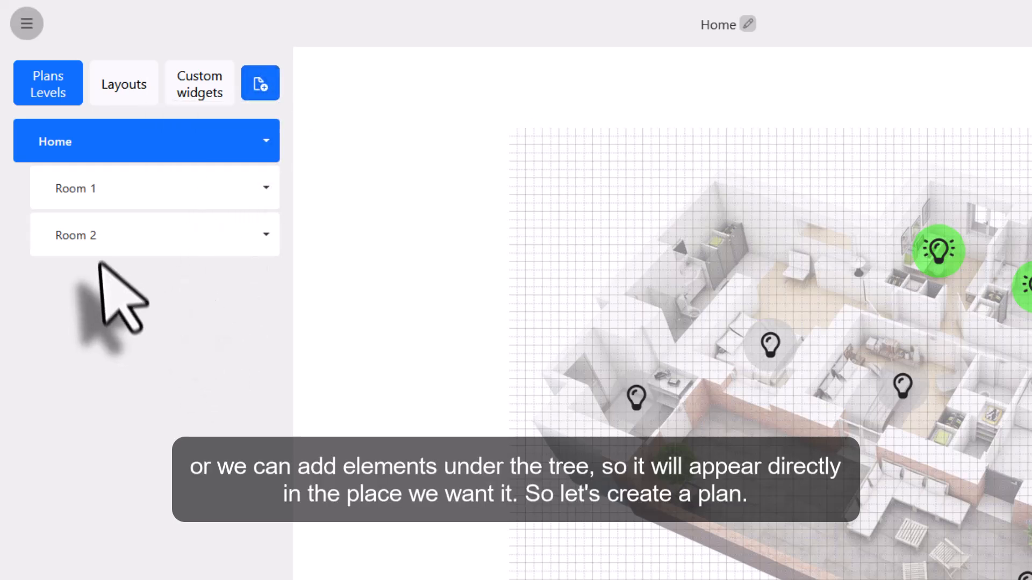
left_click(261, 141)
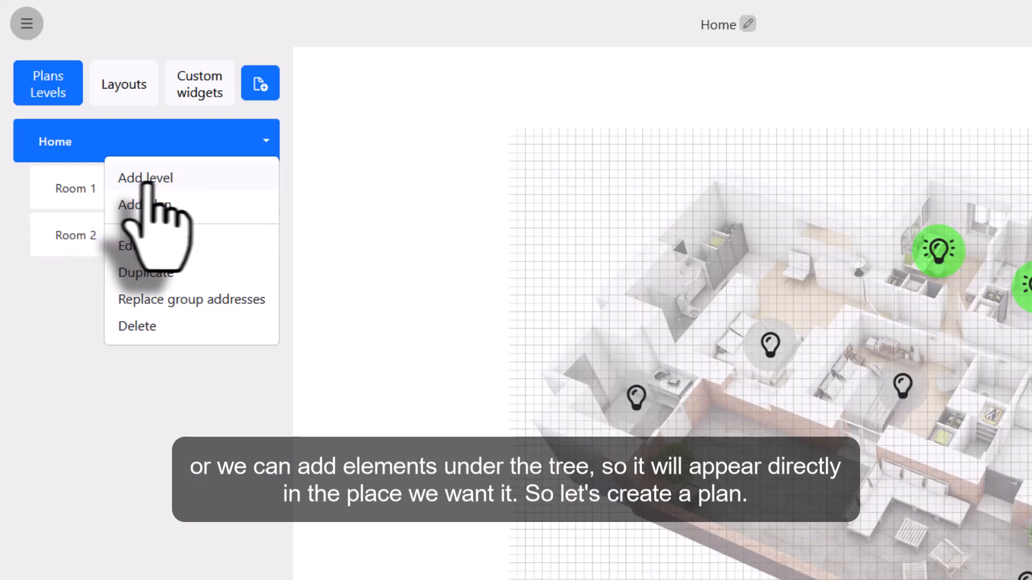
left_click(194, 206)
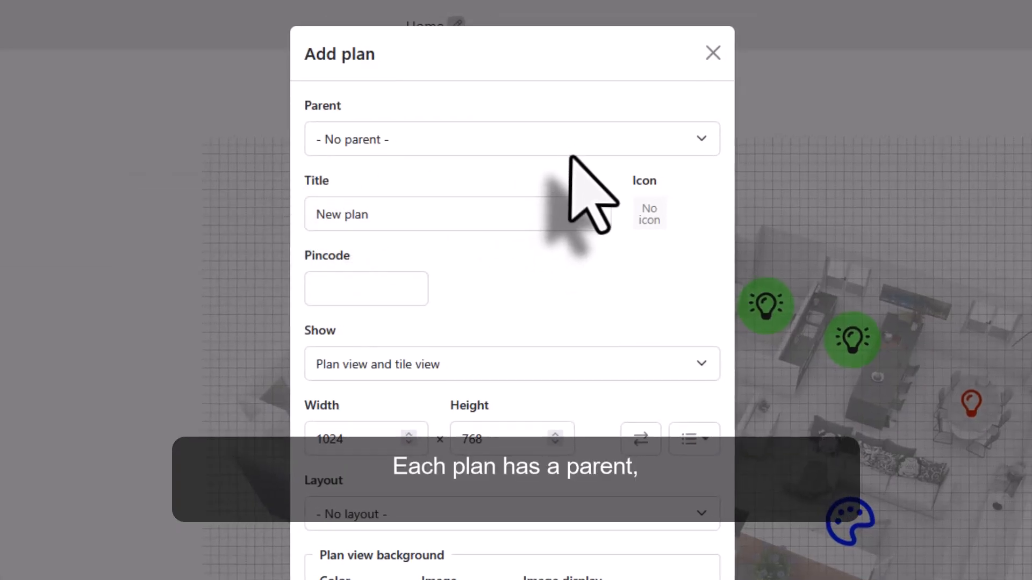
Step: Set the new plan's parent to Home and title it Room 3
left_click(516, 138)
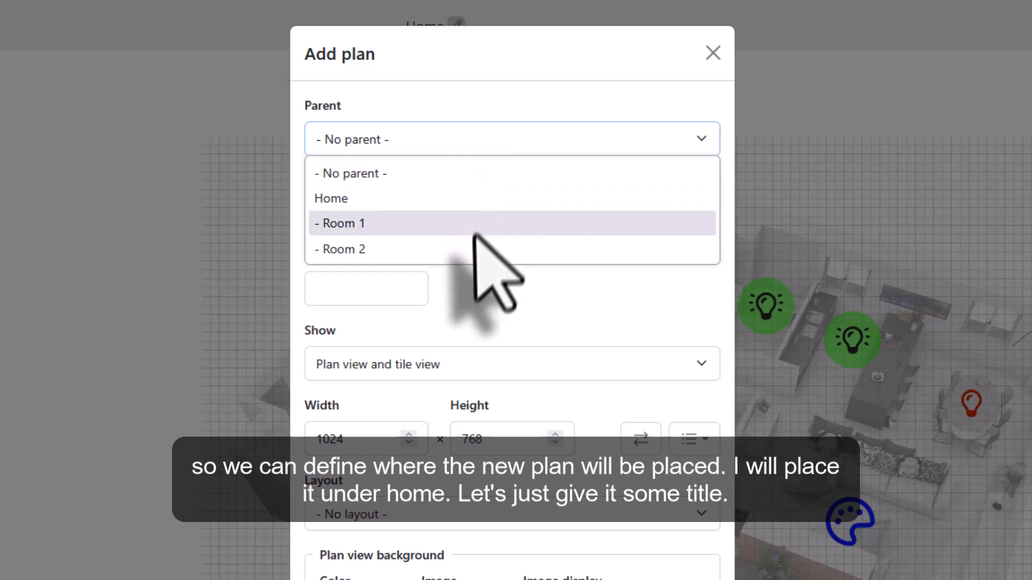
left_click(429, 200)
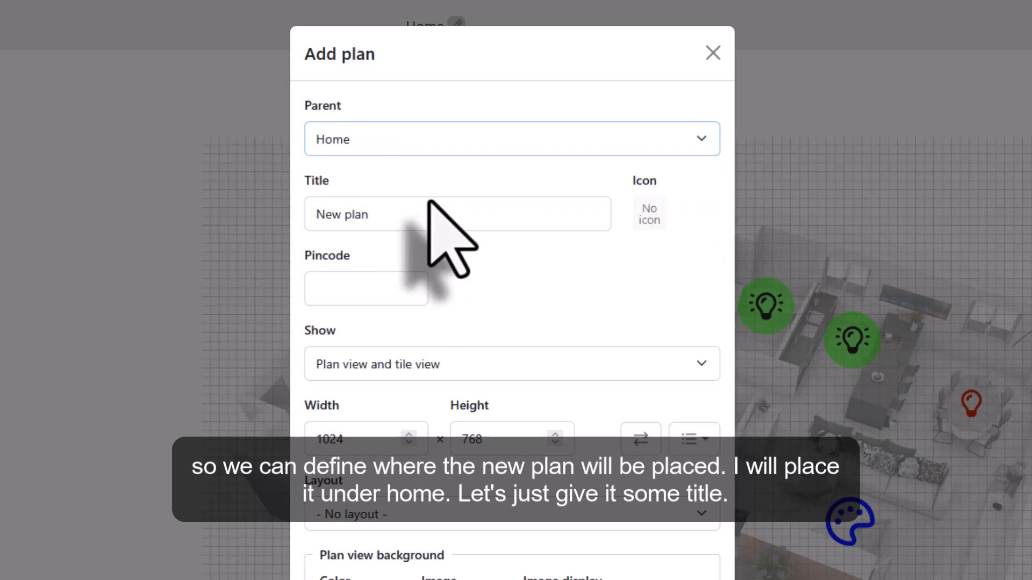
left_click_drag(376, 215, 279, 221)
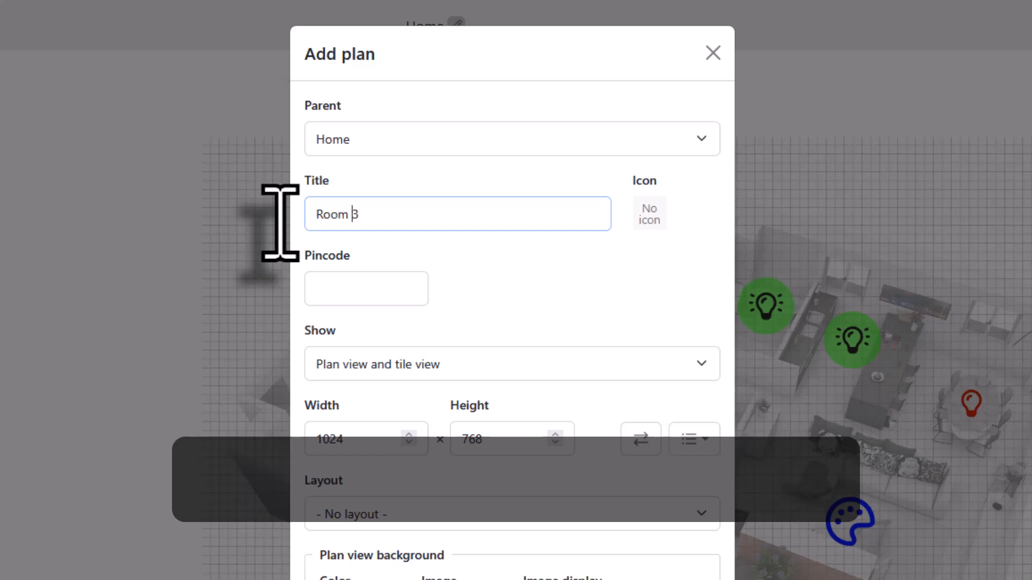
Step: Give the plan the trend chart icon
left_click(537, 272)
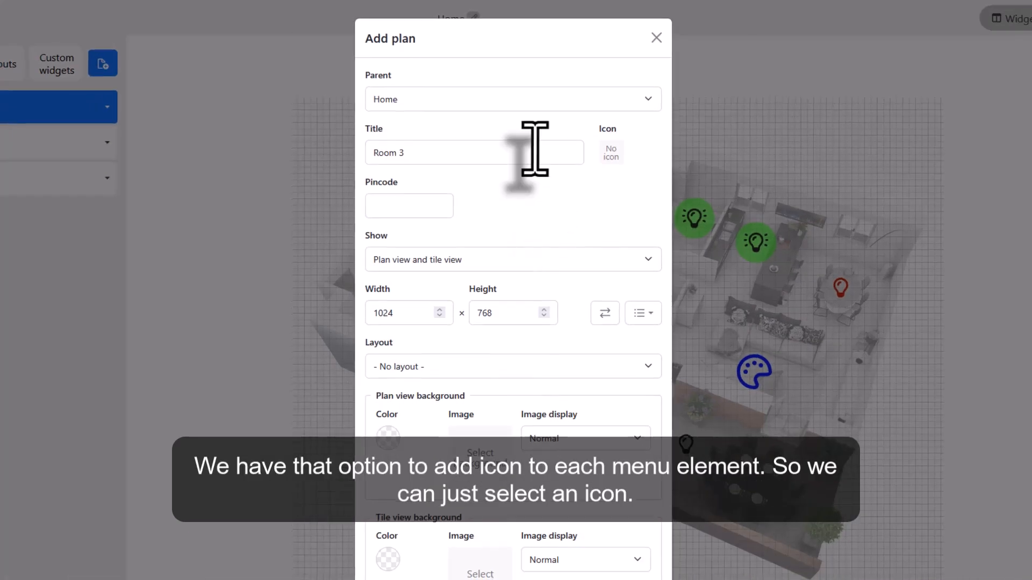
left_click(608, 157)
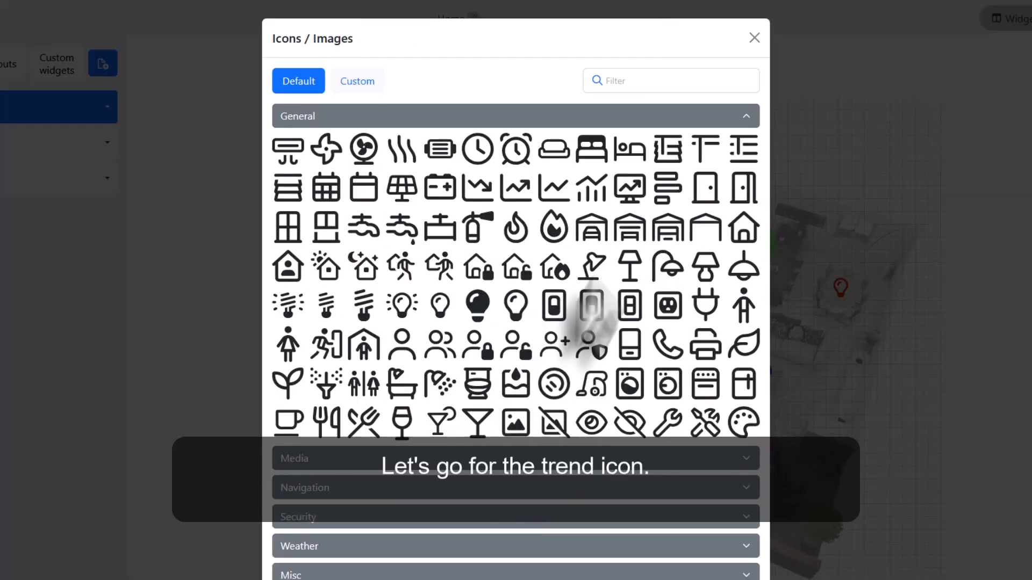
left_click(630, 187)
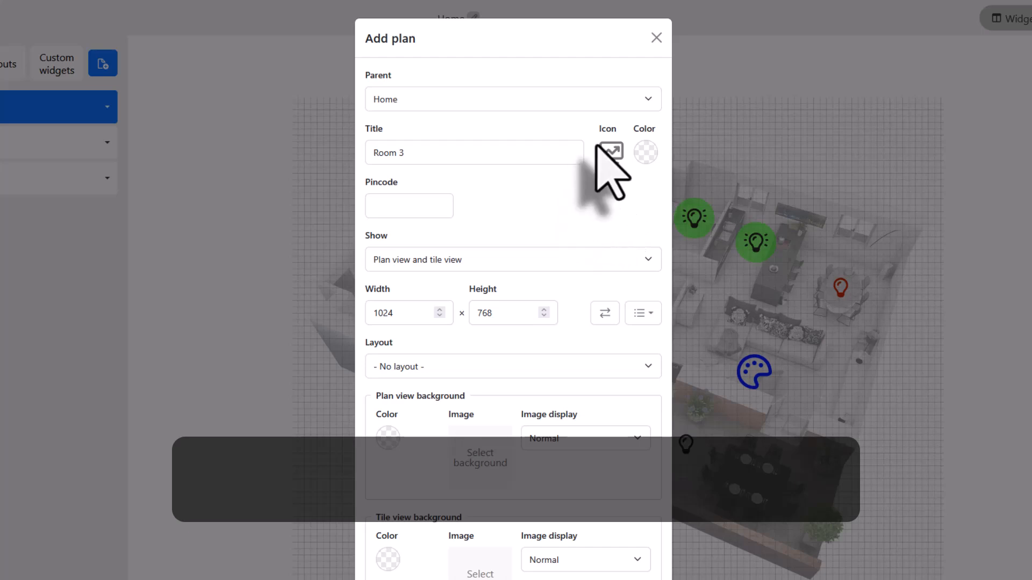
Step: Color the plan's icon pink, #FF00B7
left_click(645, 153)
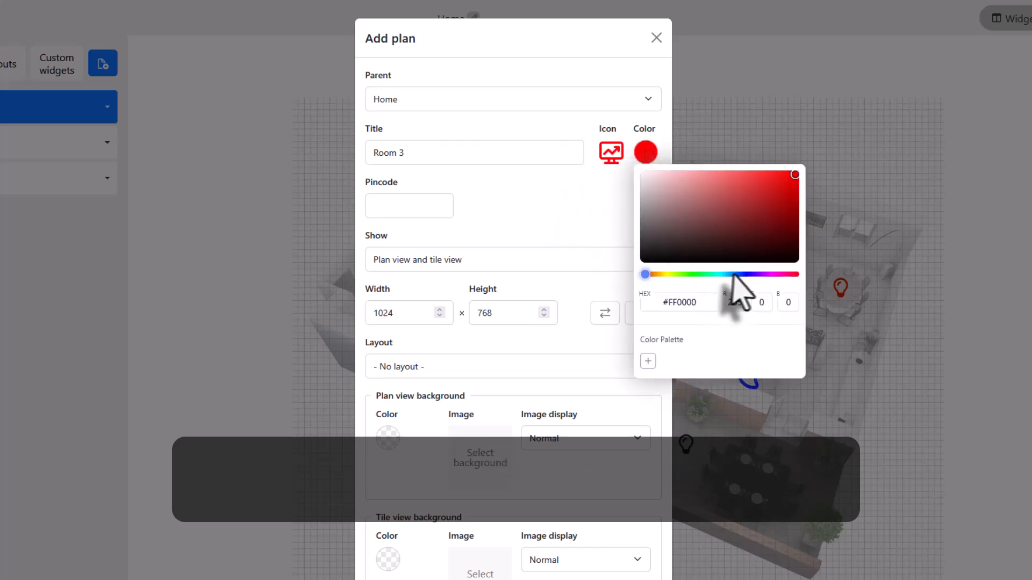
left_click(775, 275)
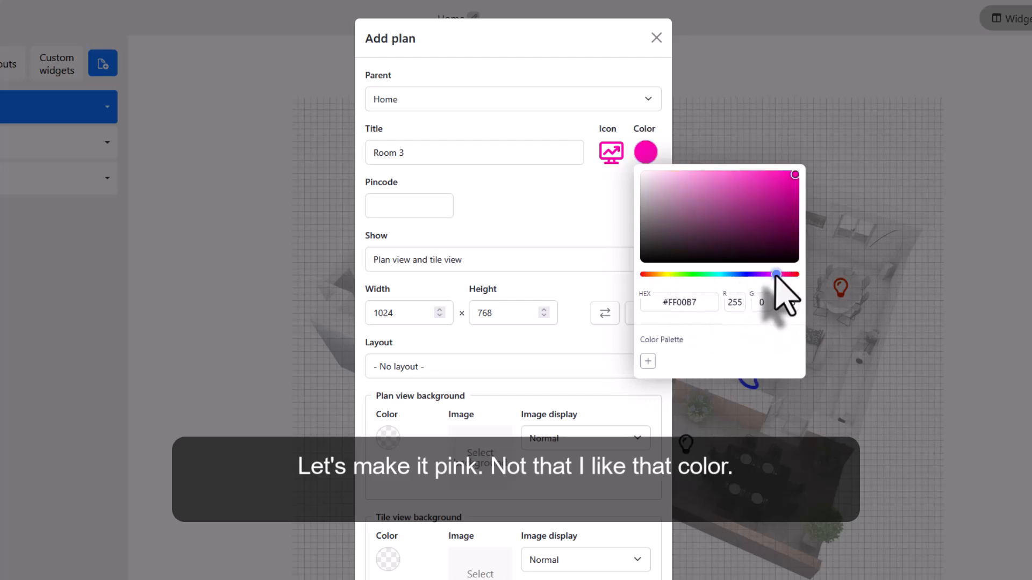
left_click(542, 198)
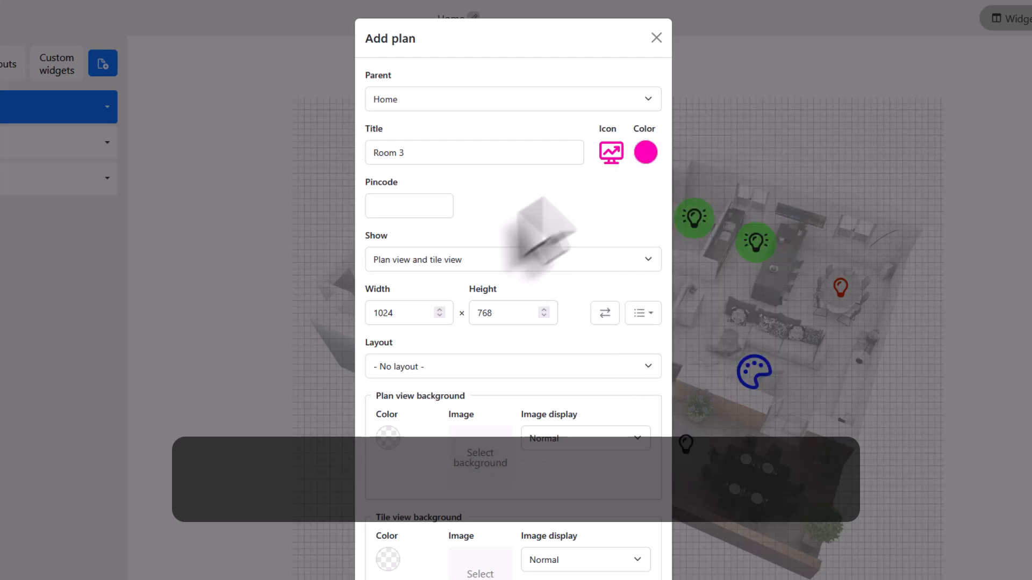
Step: Review the pincode, show, resolution presets and layout options without changing them
left_click(400, 209)
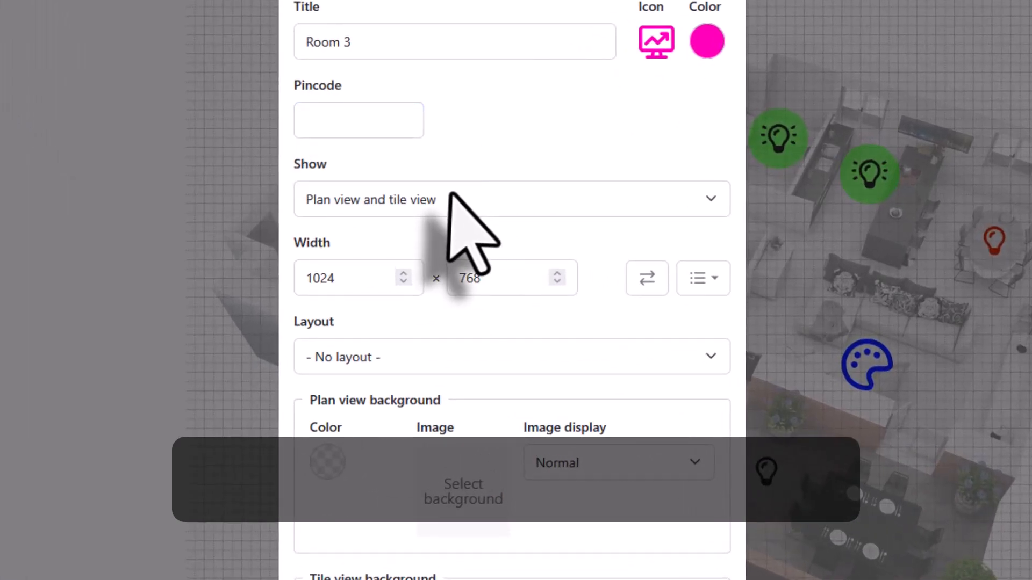
left_click(452, 194)
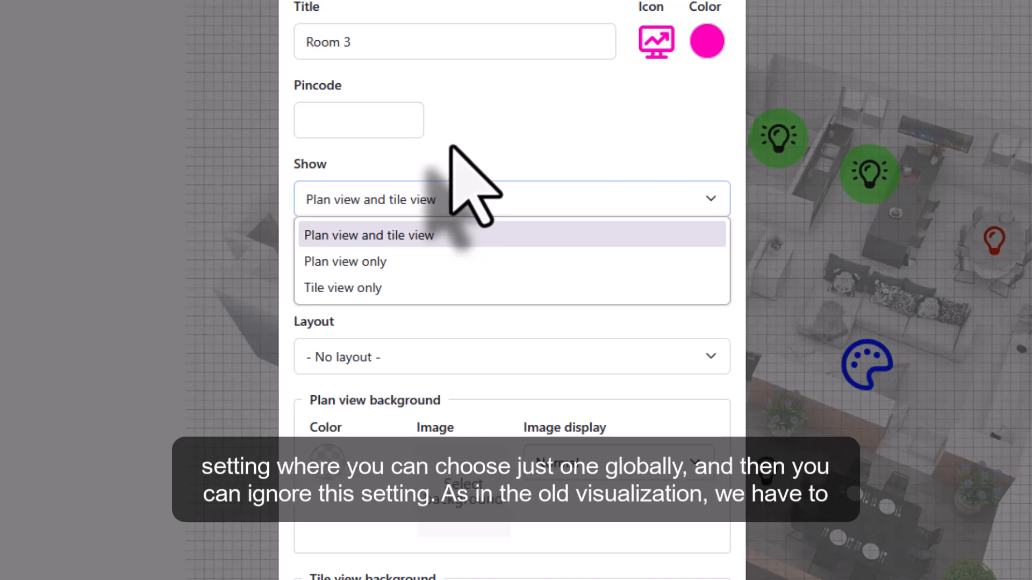
left_click(481, 163)
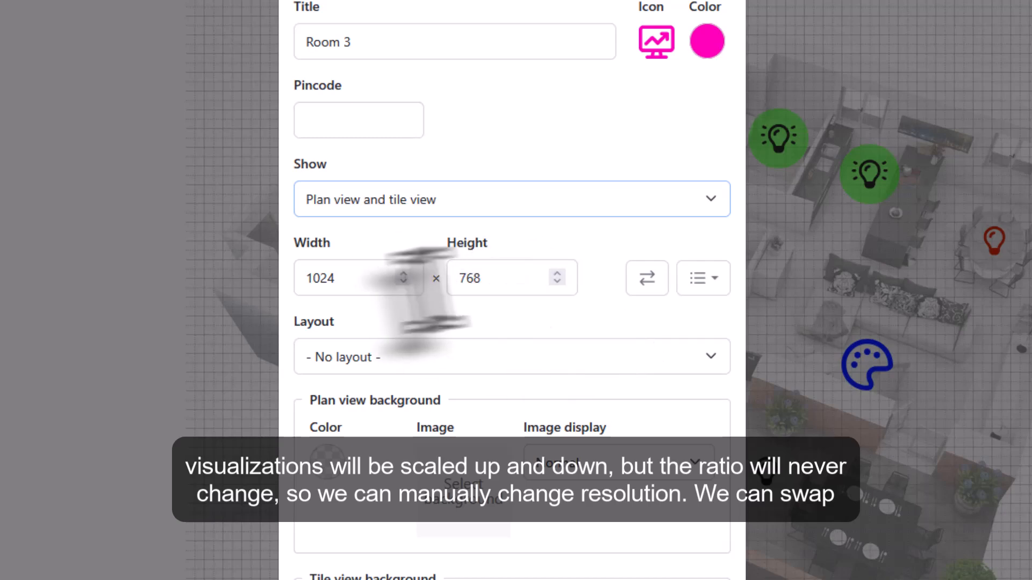
left_click(328, 278)
left_click(647, 277)
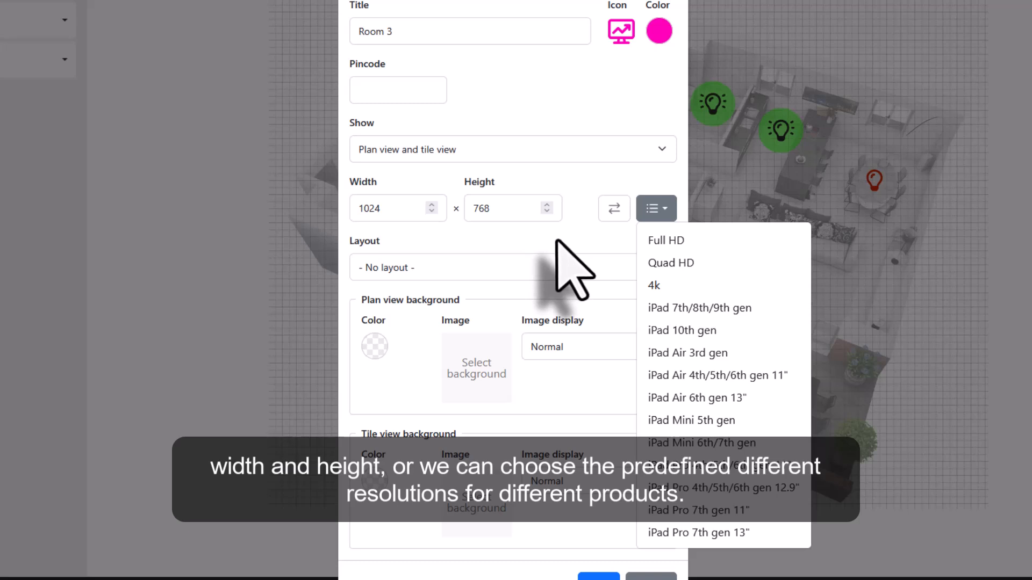
left_click(599, 237)
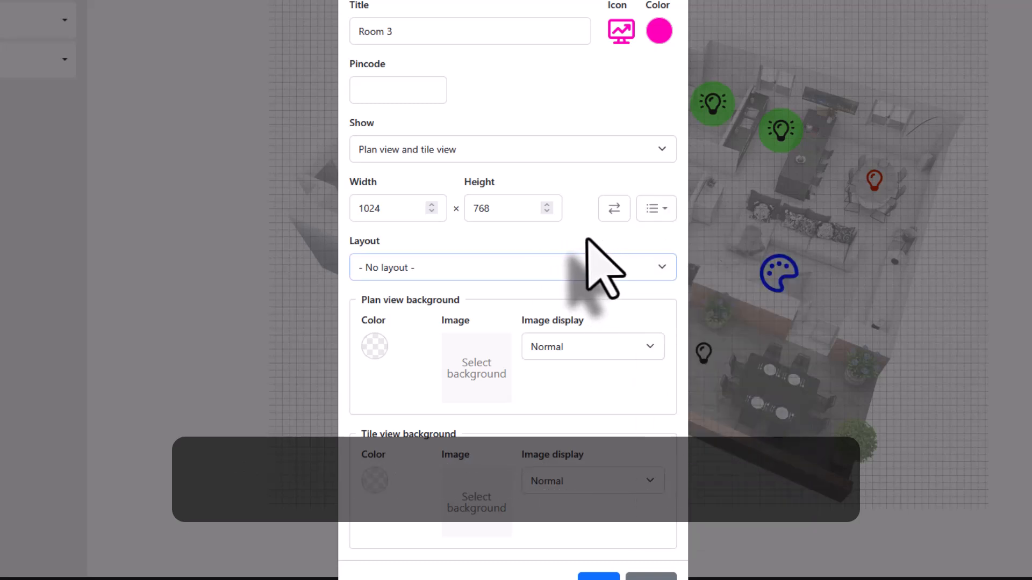
left_click(558, 264)
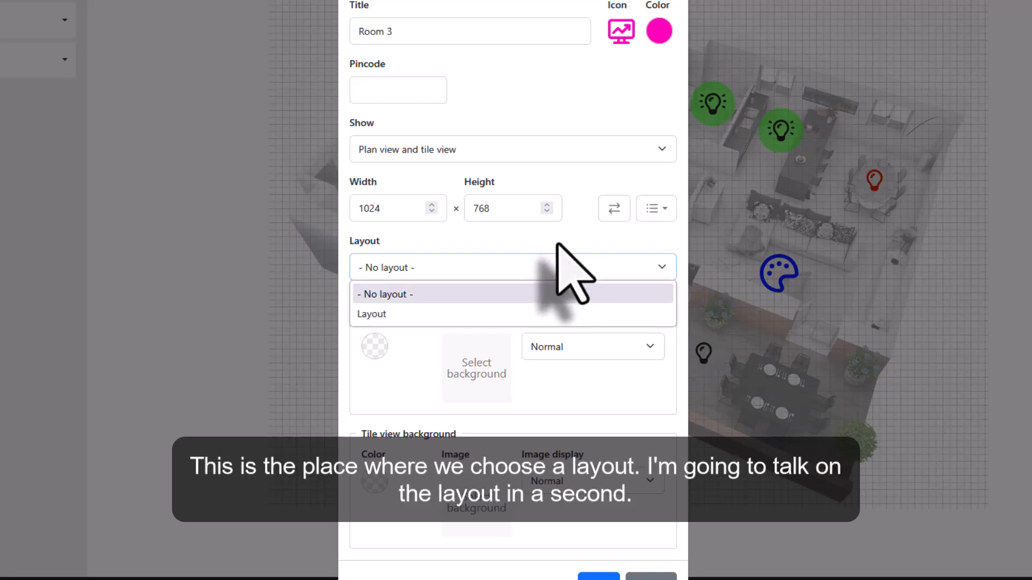
left_click(540, 238)
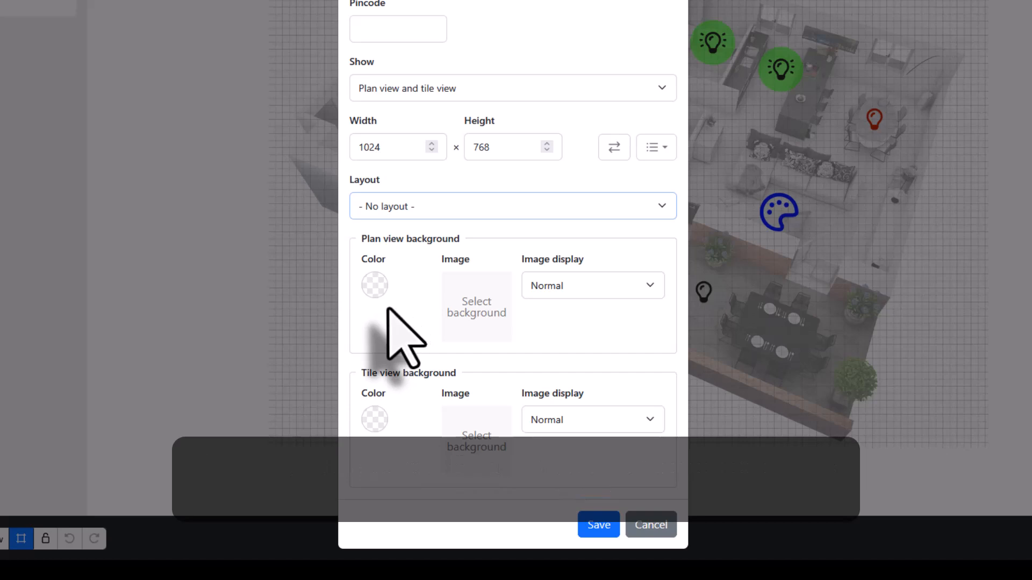
Step: Try a background color and image for the plan view, then remove the image
left_click(374, 285)
left_click(419, 295)
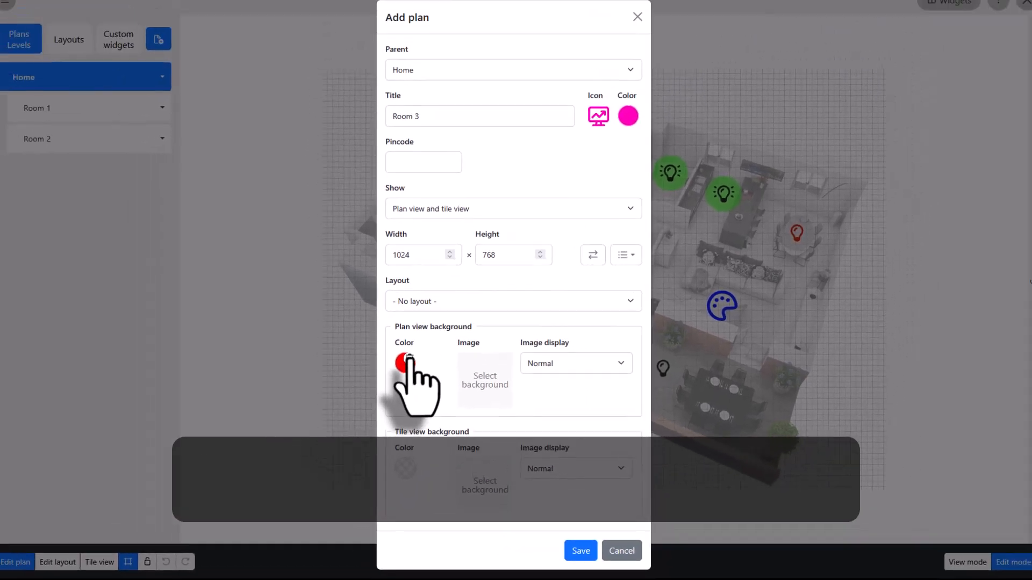
left_click(408, 358)
left_click(485, 383)
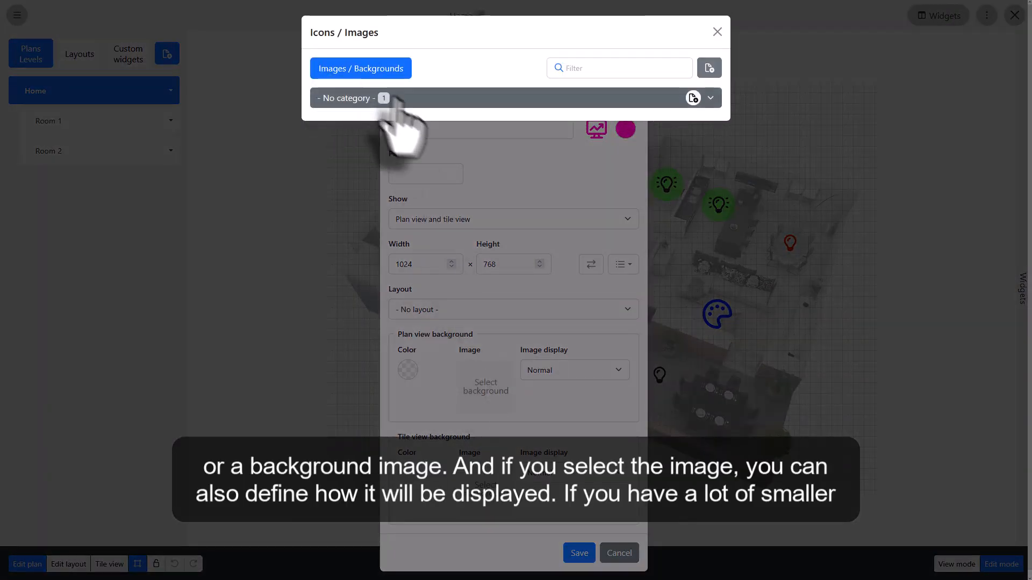
left_click(396, 102)
left_click(582, 370)
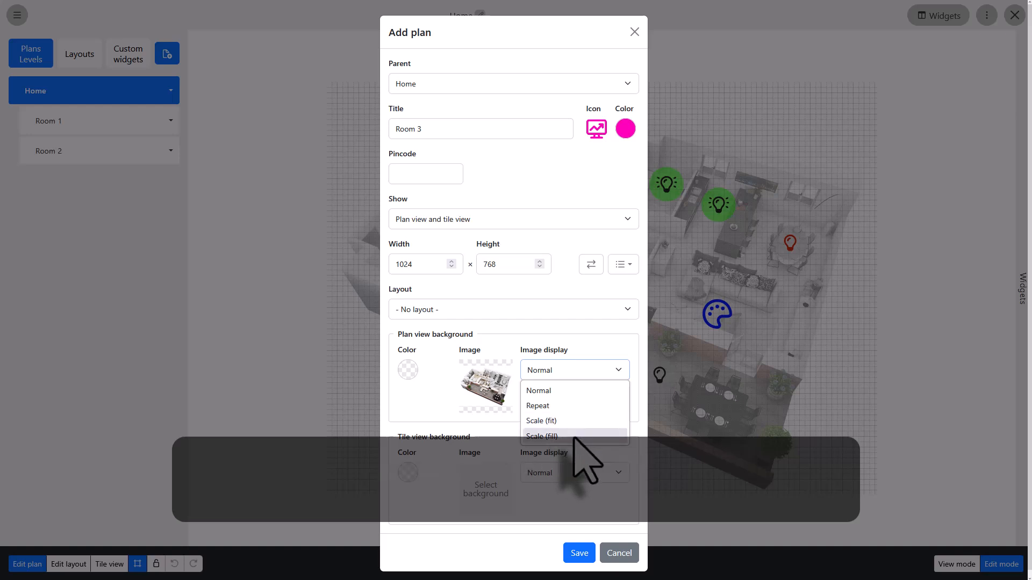
left_click(407, 390)
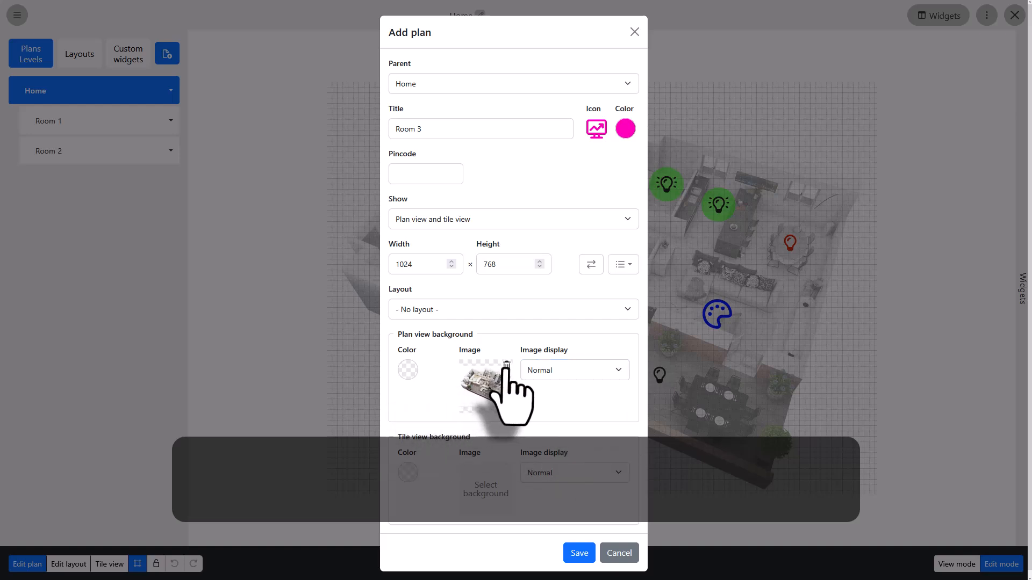
left_click(506, 367)
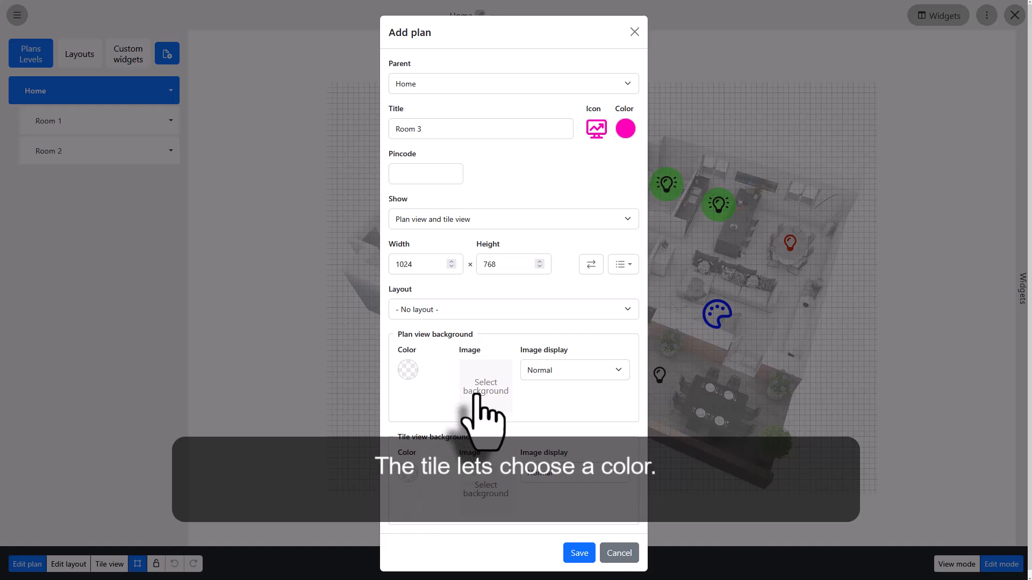
Step: Set the tile view background to green #2EFF00 and save the plan
left_click_drag(484, 360, 445, 359)
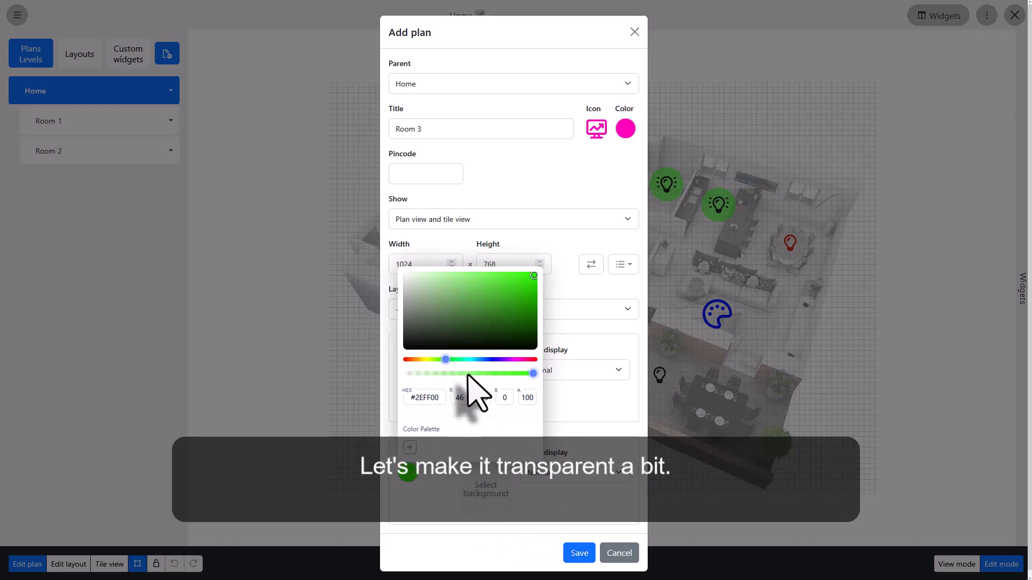
left_click(578, 553)
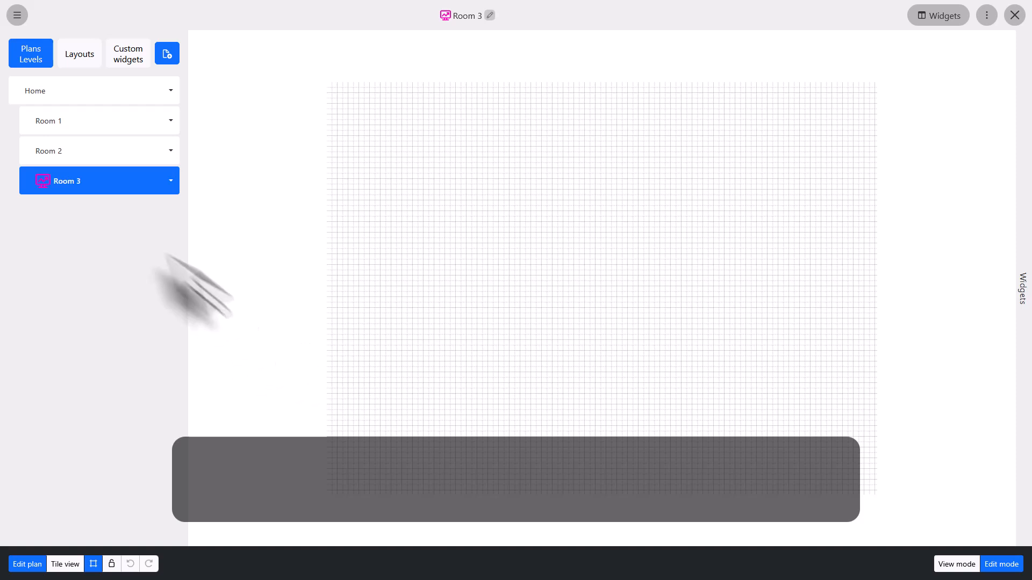
Step: Switch to tile view and back to plan editing
left_click(65, 565)
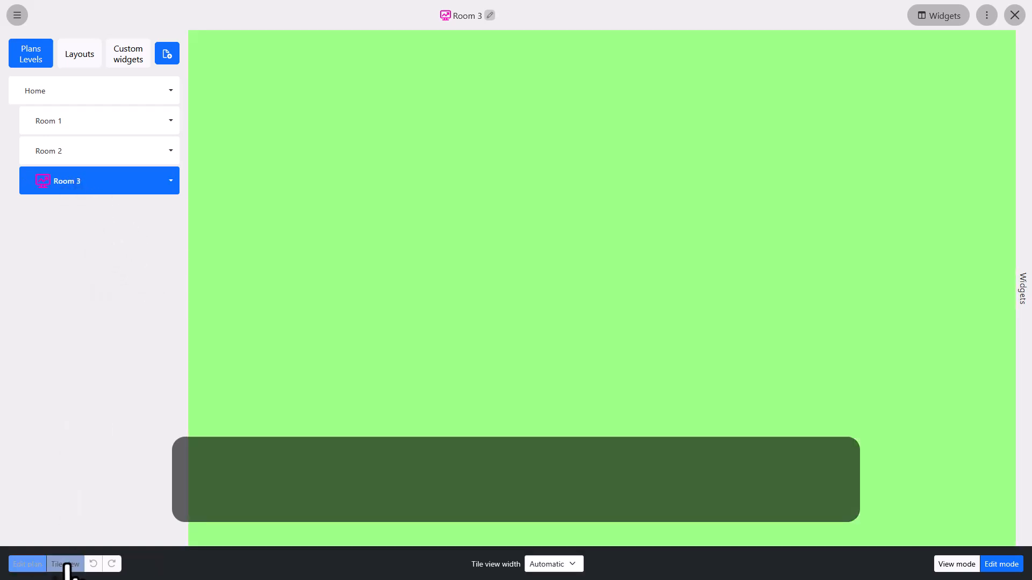
left_click(34, 563)
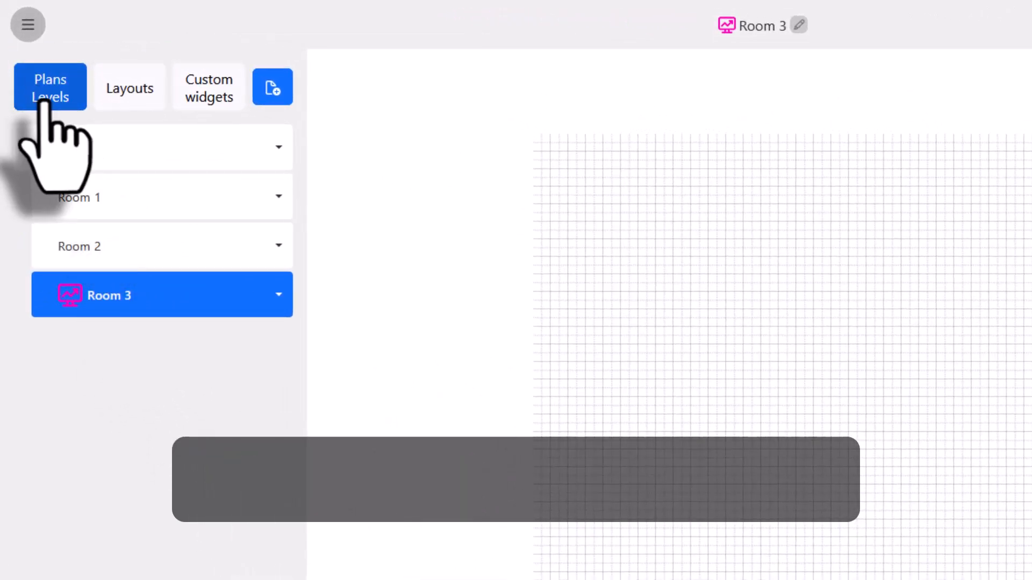
Step: Add a new level under Home and title it Level
left_click(272, 87)
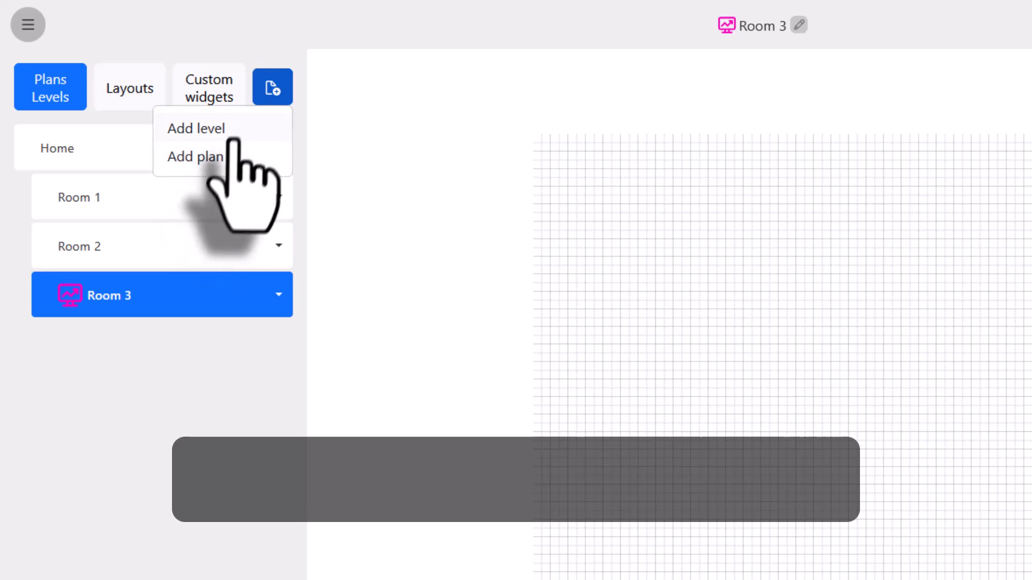
left_click(173, 424)
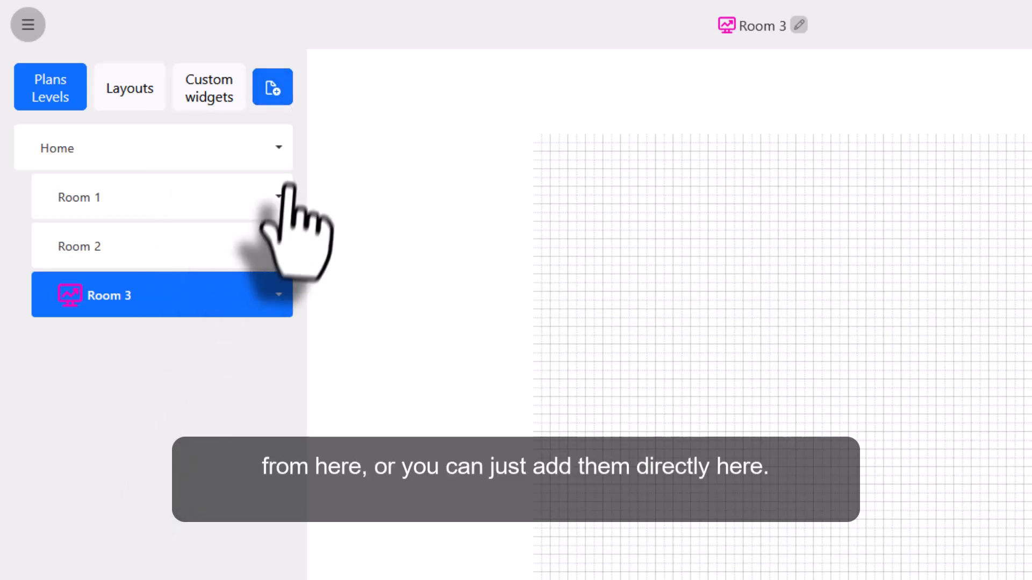
left_click(277, 148)
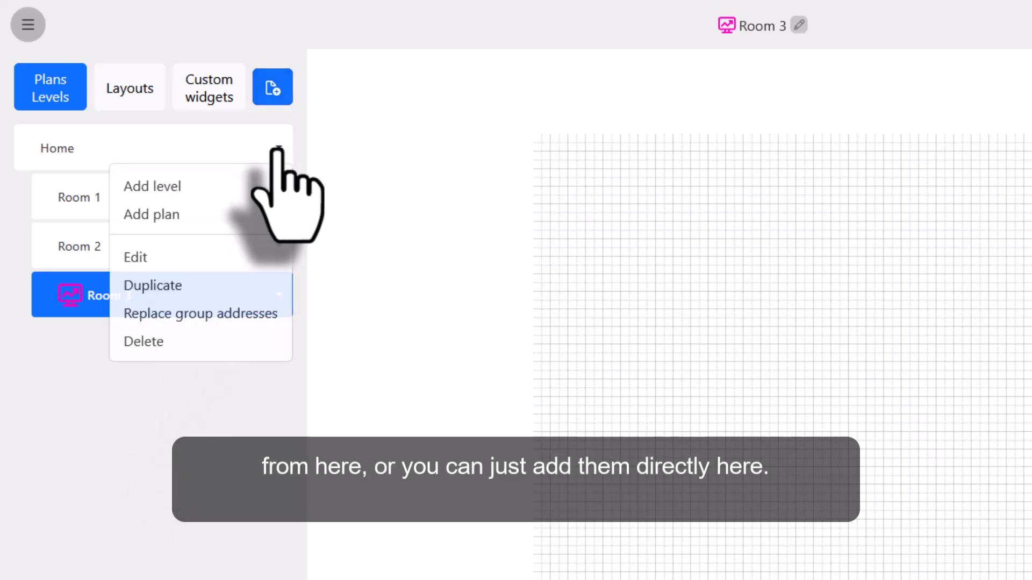
left_click(239, 189)
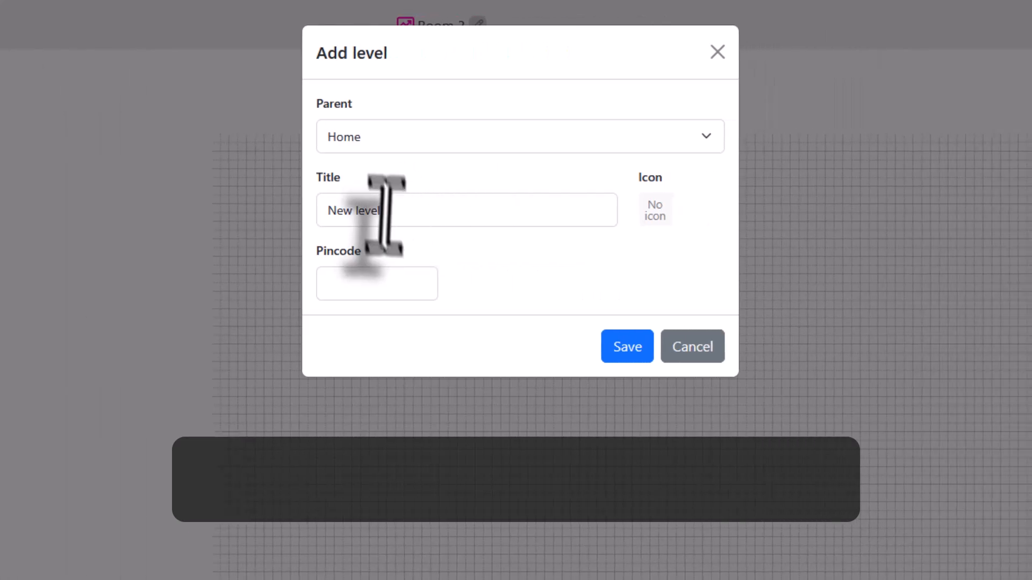
left_click_drag(403, 218, 304, 210)
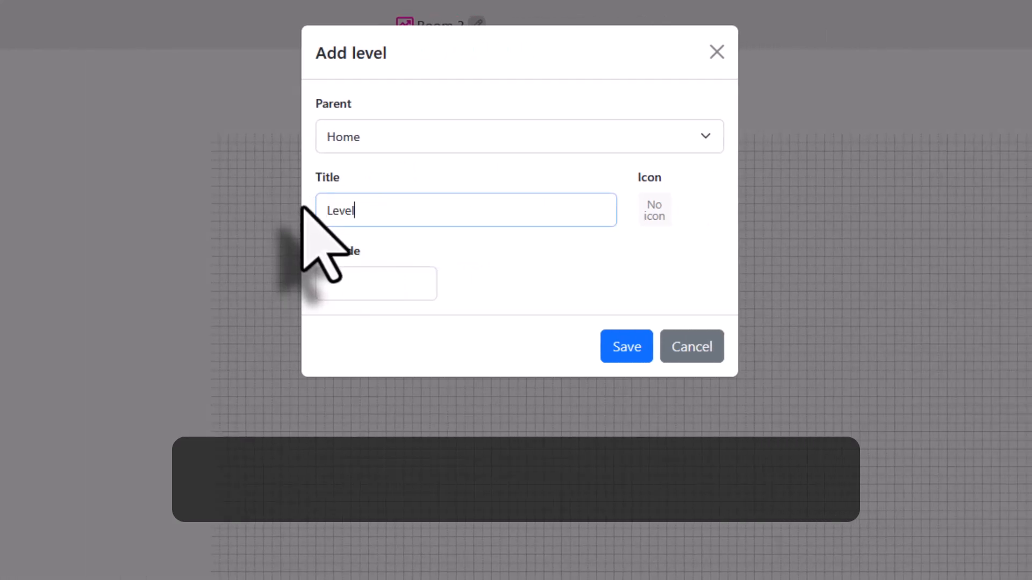
type("Level")
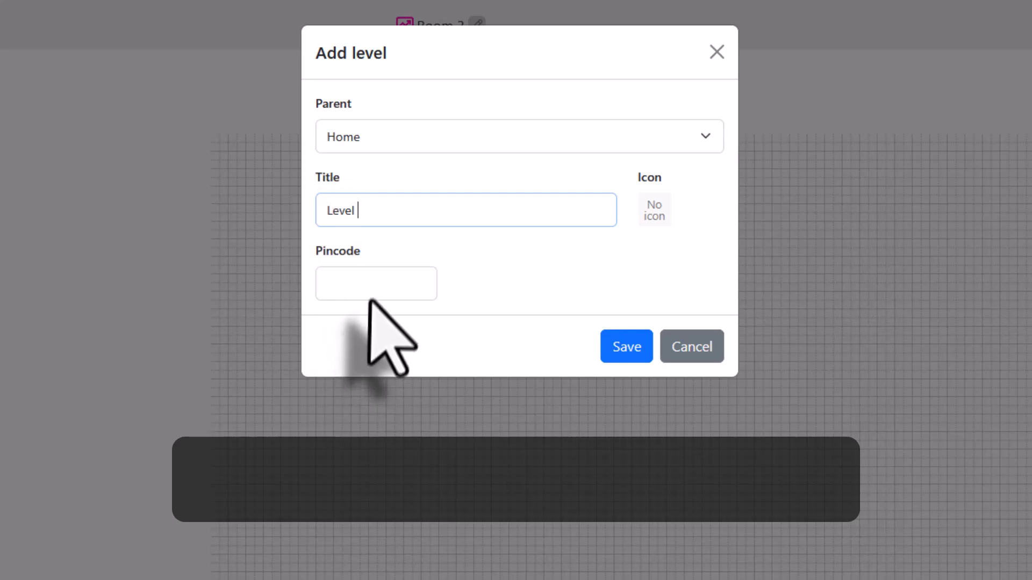
left_click(370, 284)
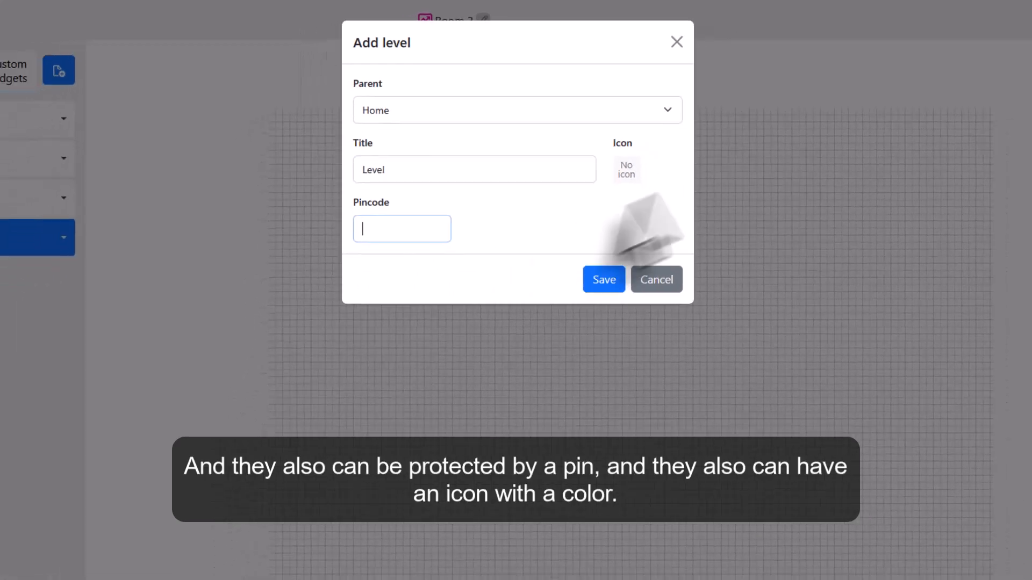
Step: Give the new level a house icon with blue color #0055FF and save it
left_click(654, 210)
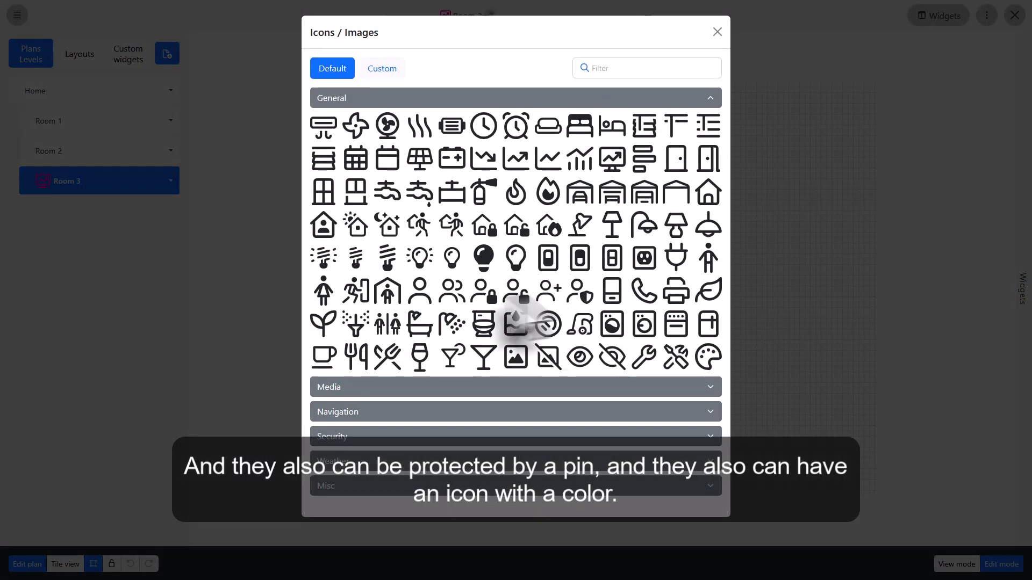
left_click(707, 194)
left_click(627, 129)
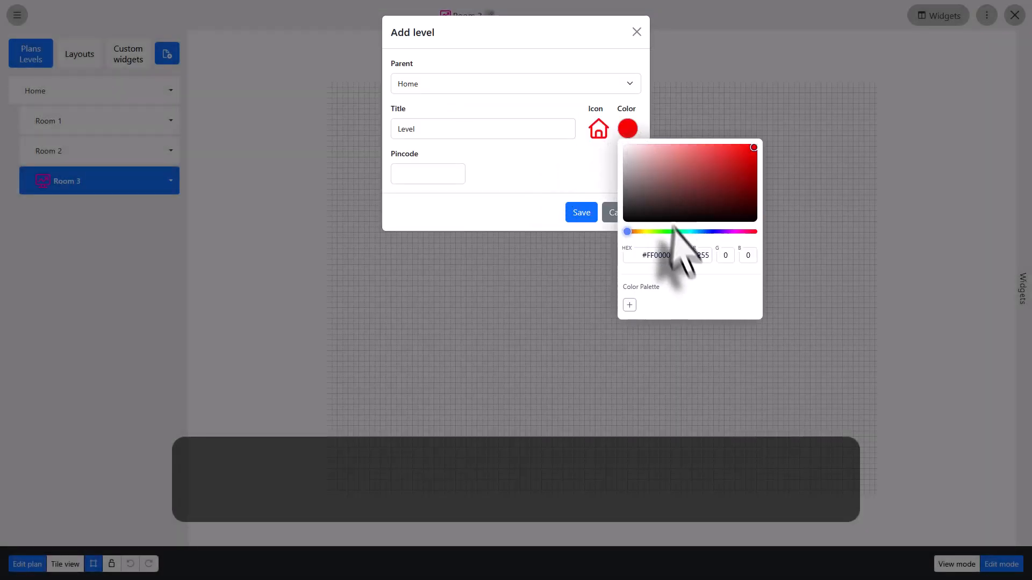
left_click(704, 231)
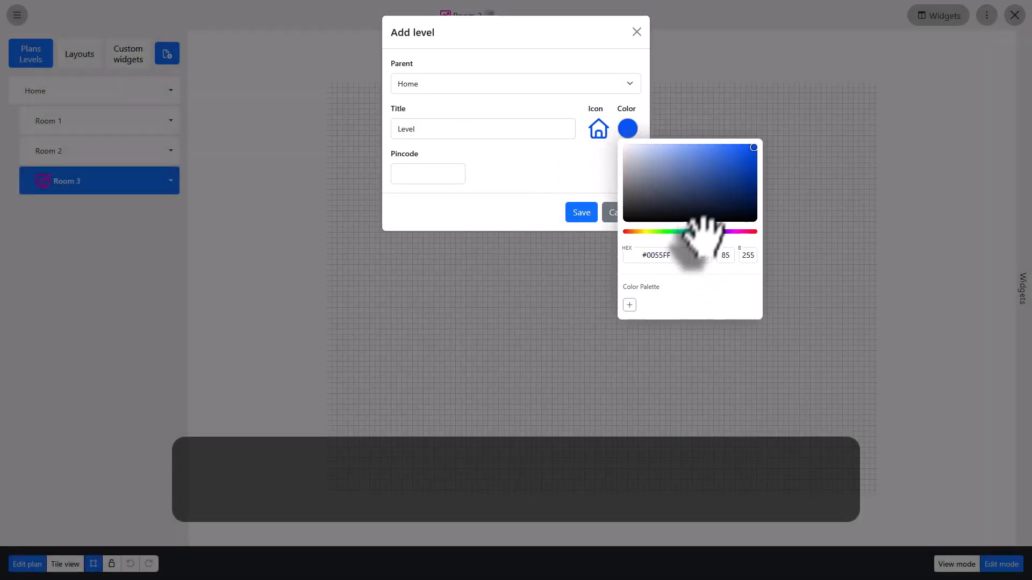
left_click(533, 212)
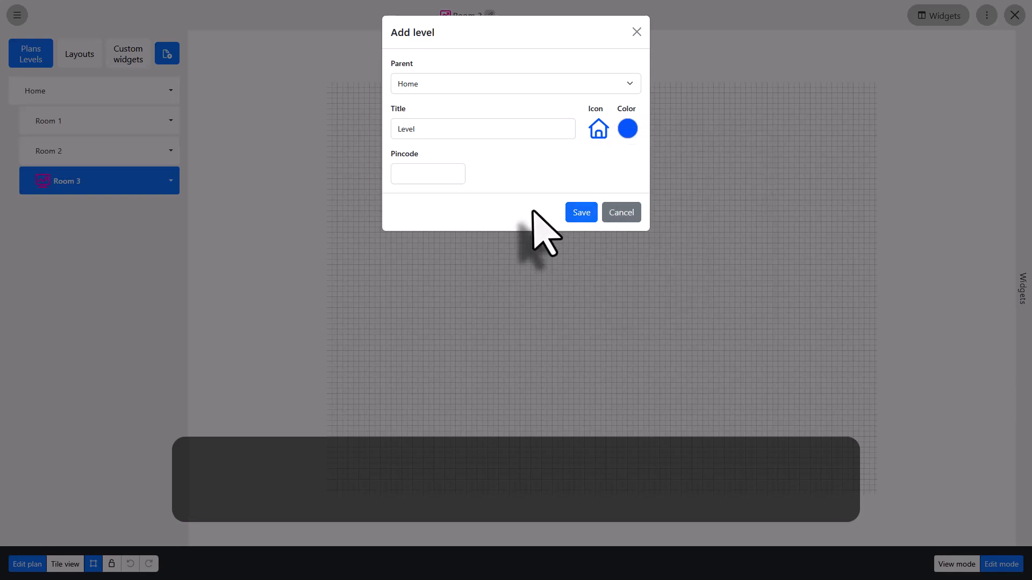
left_click(579, 214)
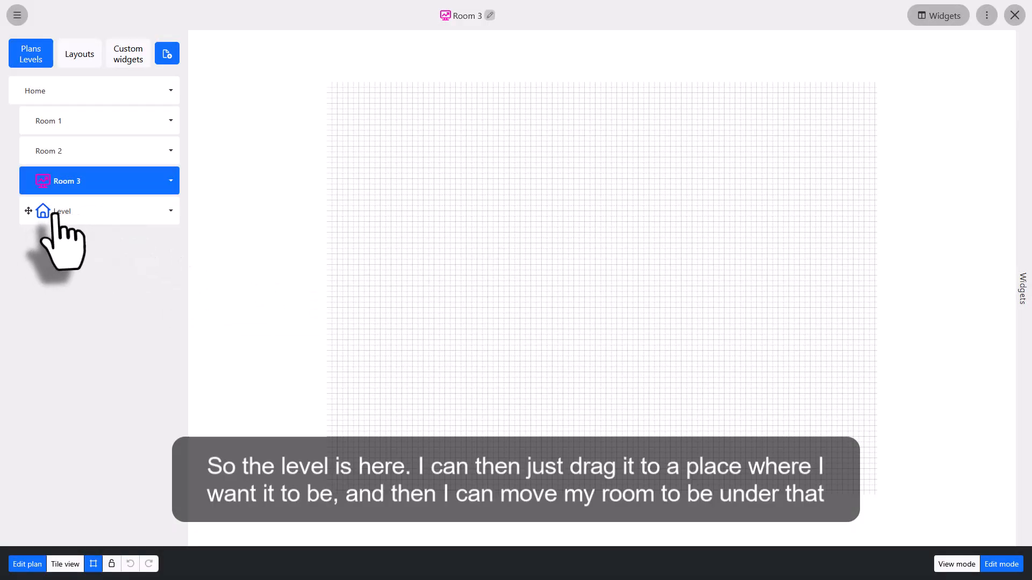
Step: Move Level to the top of Home's children and nest Room 1 under Level
left_click_drag(28, 211, 29, 171)
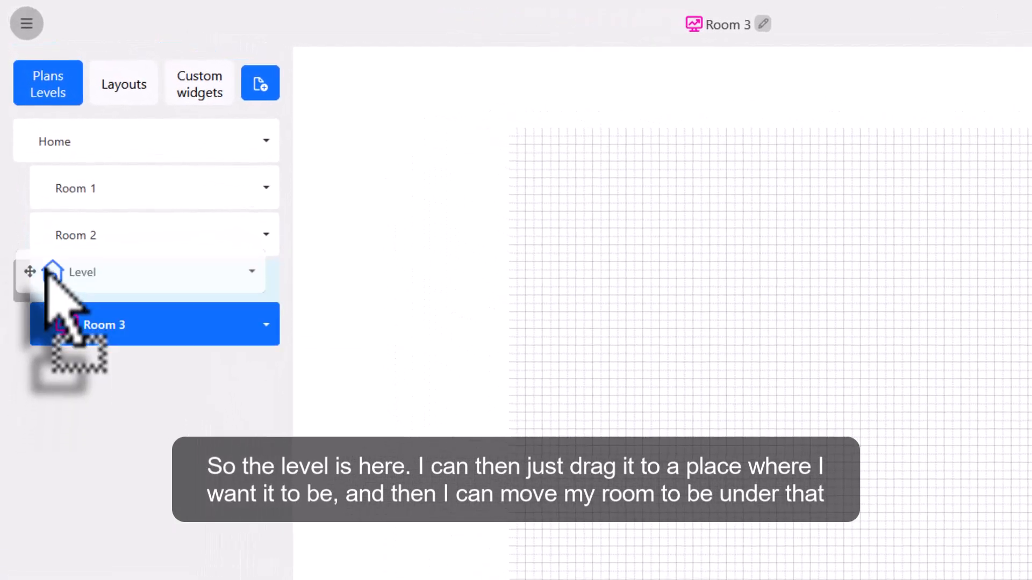
left_click_drag(46, 269, 60, 192)
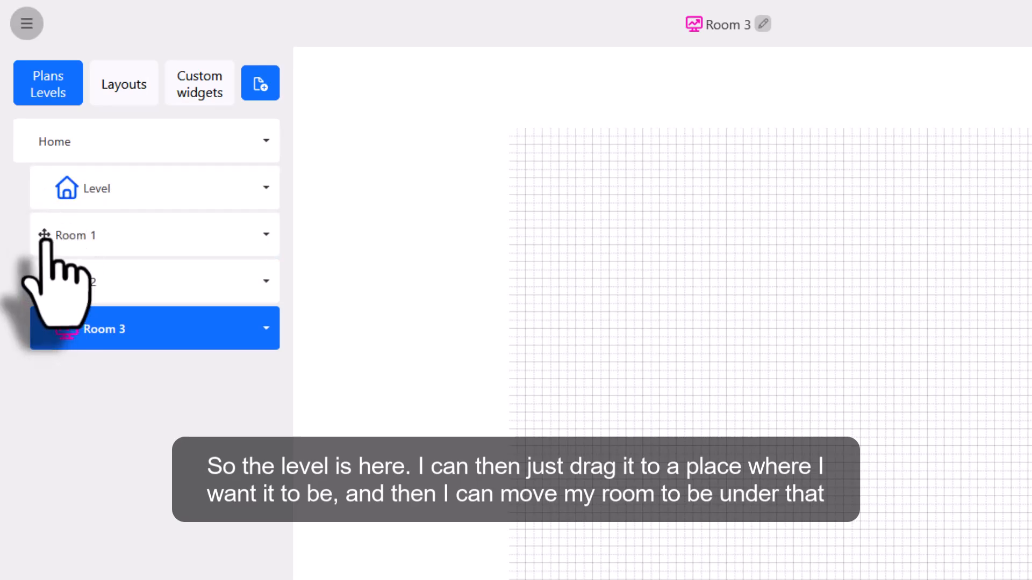
left_click_drag(43, 235, 134, 195)
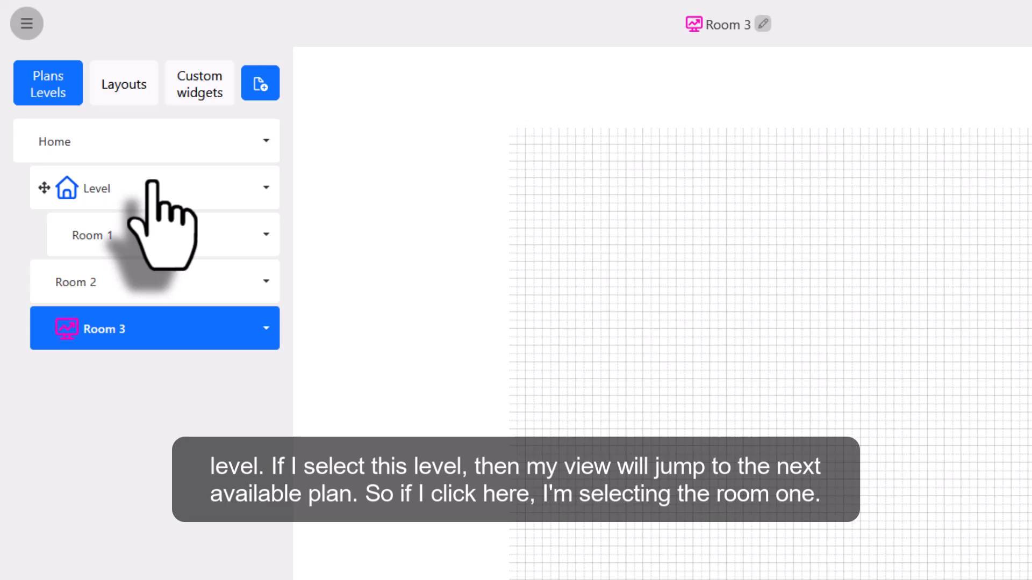
Step: Open Room 1, then open the Layout under layouts and review its settings
left_click(156, 228)
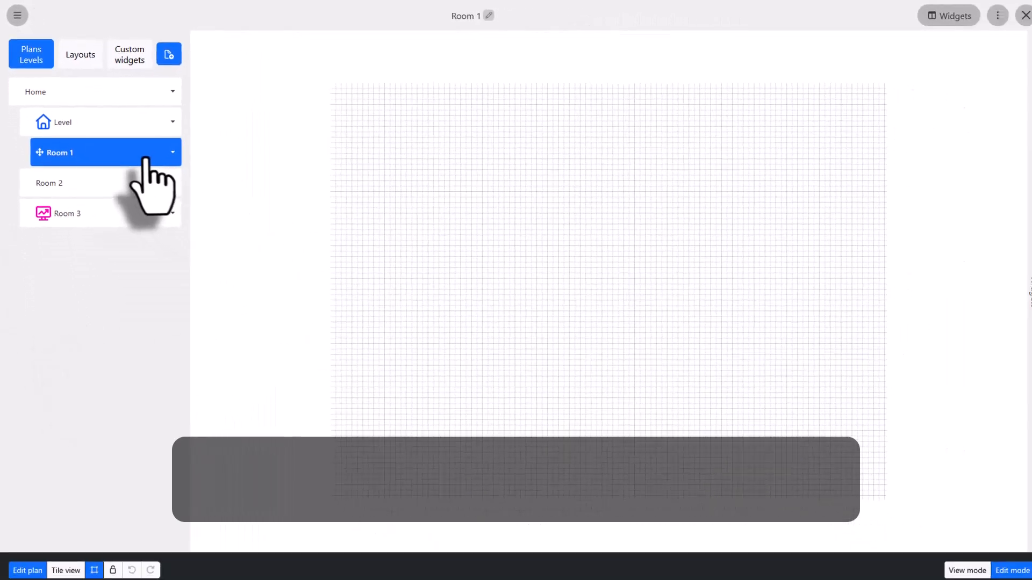
left_click(80, 54)
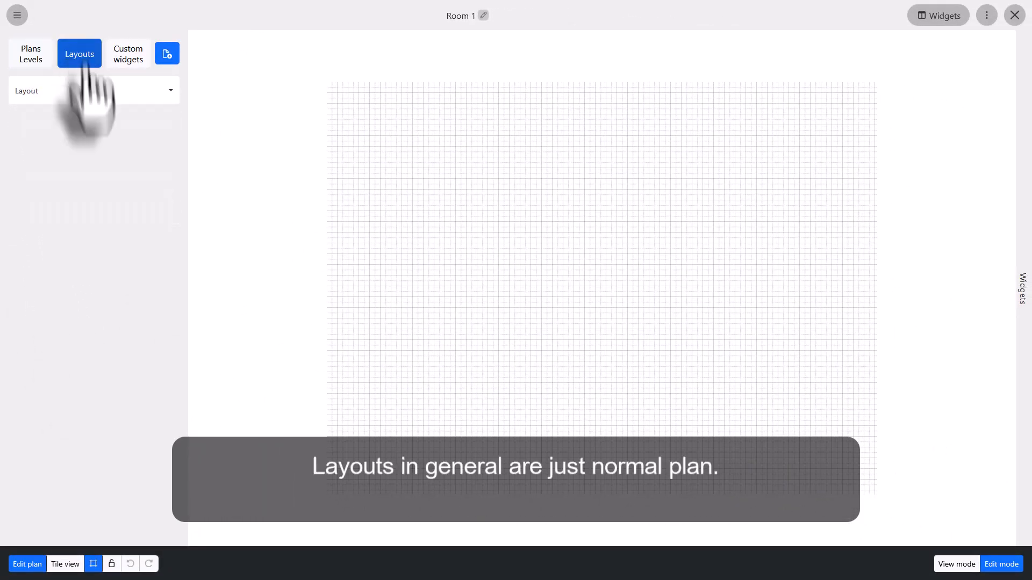
left_click(89, 92)
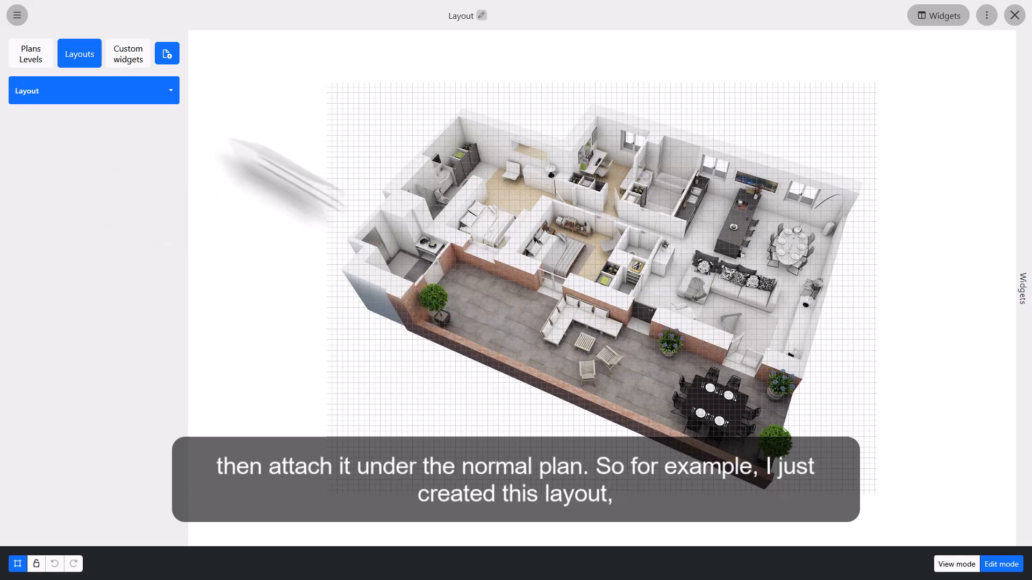
left_click(143, 96)
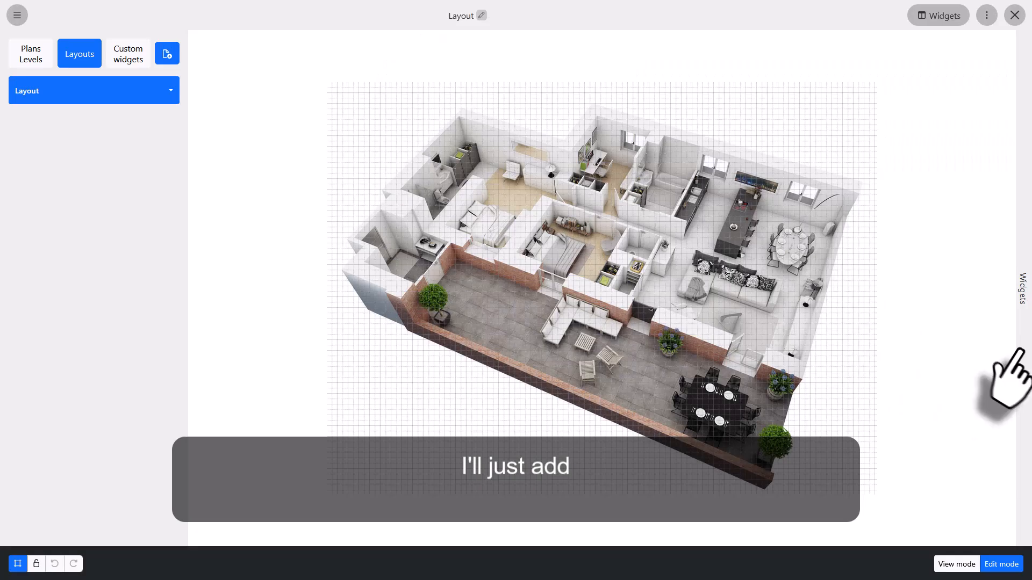
Step: Add an Image widget with the embedded systems logo to the Layout and shrink it to a small size
left_click(1017, 350)
scroll(993, 468, "down", 15)
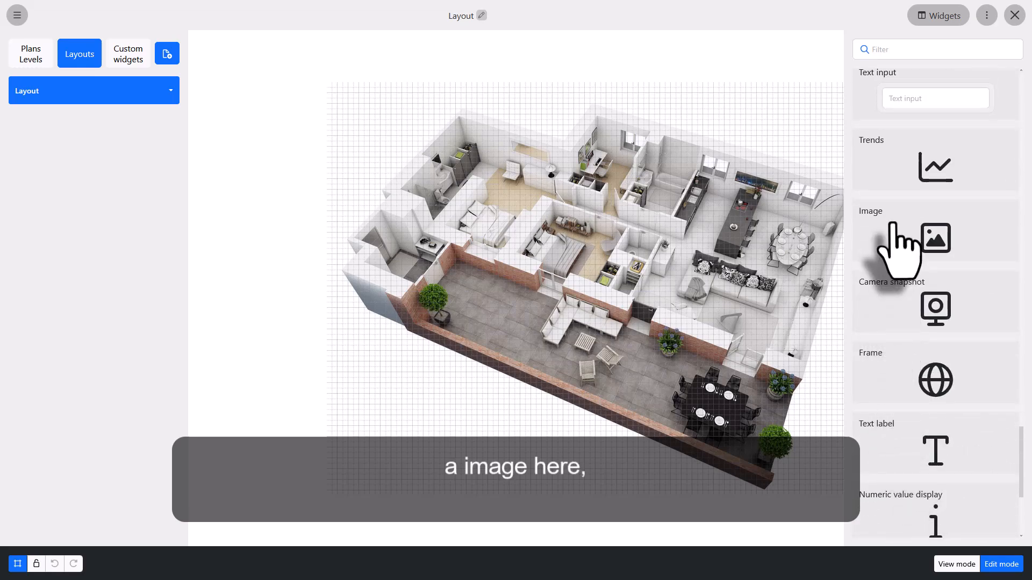
left_click_drag(924, 226, 395, 83)
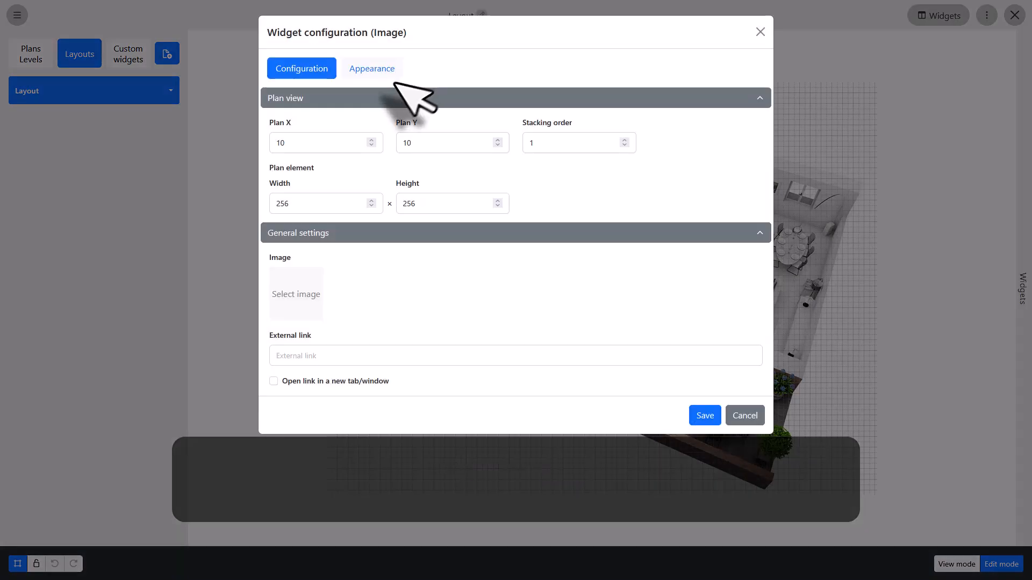
left_click(297, 295)
left_click(398, 143)
left_click(704, 416)
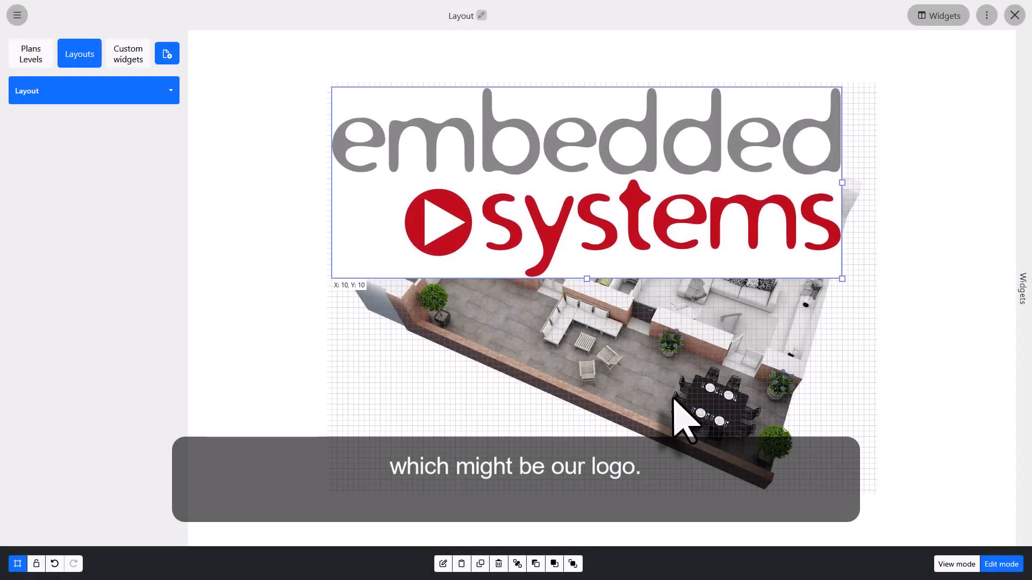
left_click_drag(842, 279, 389, 482)
left_click(477, 436)
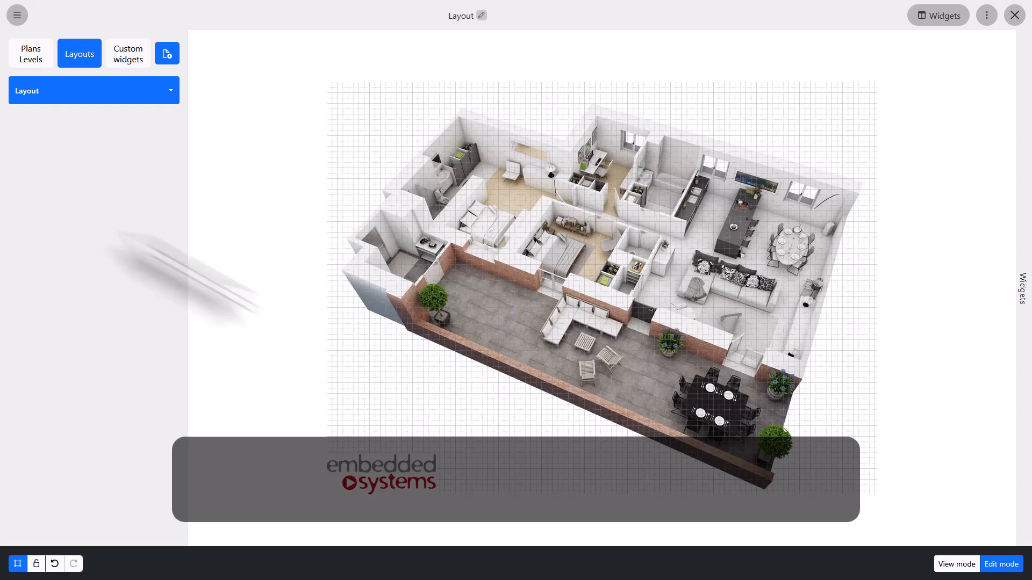
Step: Attach the Layout to the Room 3 plan through its plan settings and save
left_click(33, 58)
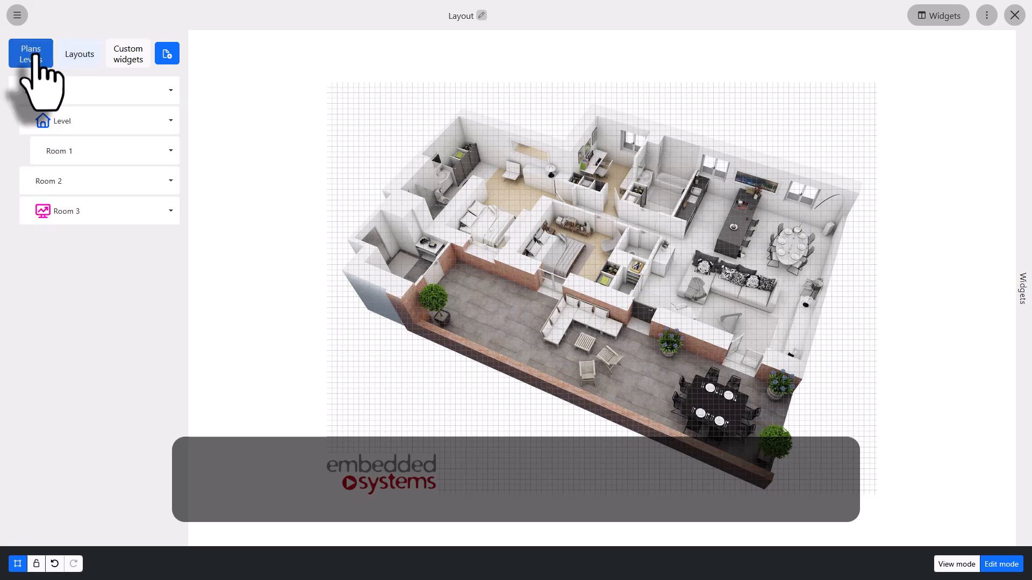
left_click(53, 89)
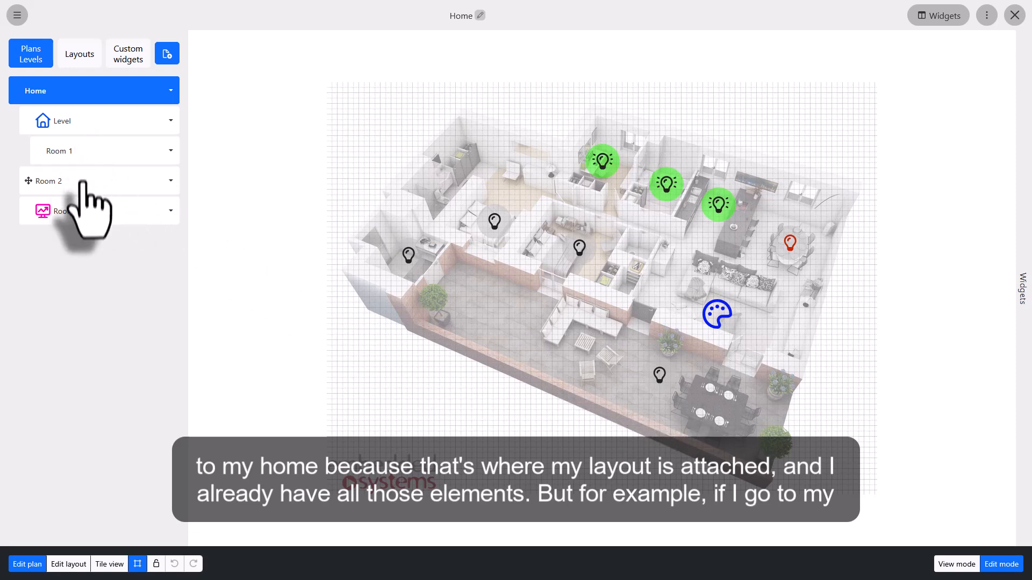
left_click(85, 209)
double_click(85, 209)
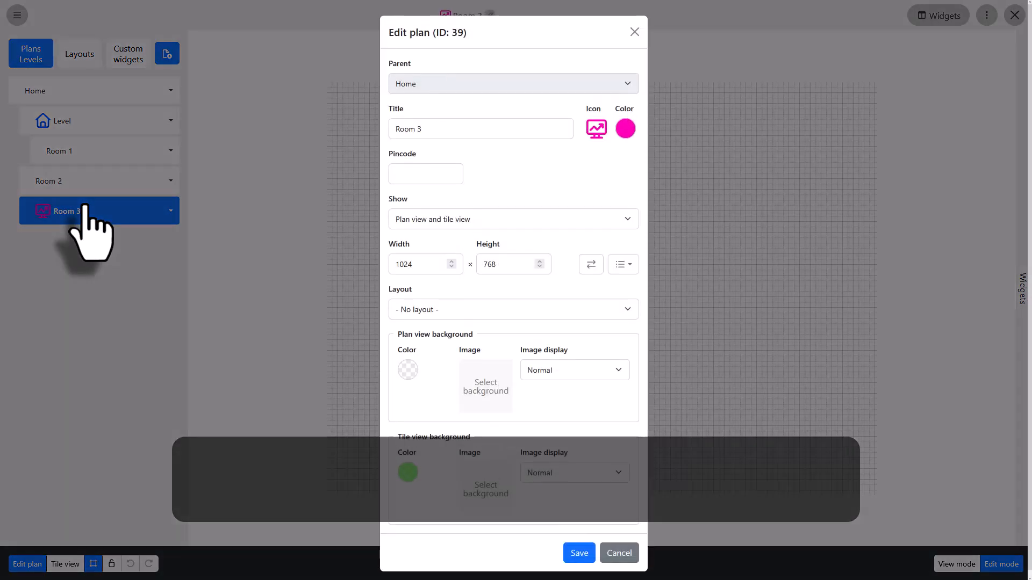
left_click(460, 311)
left_click(448, 344)
left_click(579, 554)
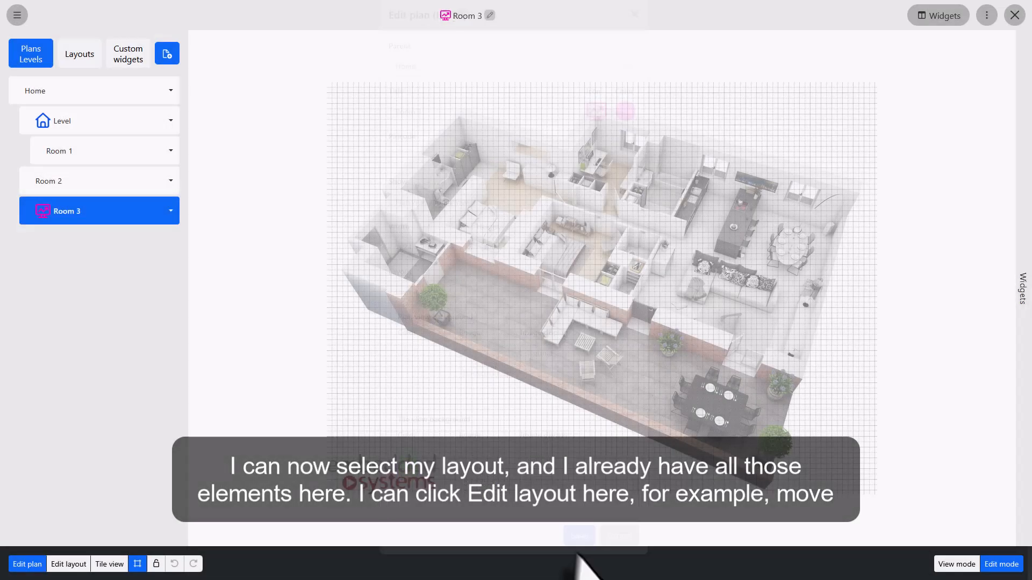
Step: Edit the layout from Room 3 and move the logo to the top-right corner, then view Home and Room 3
left_click(69, 564)
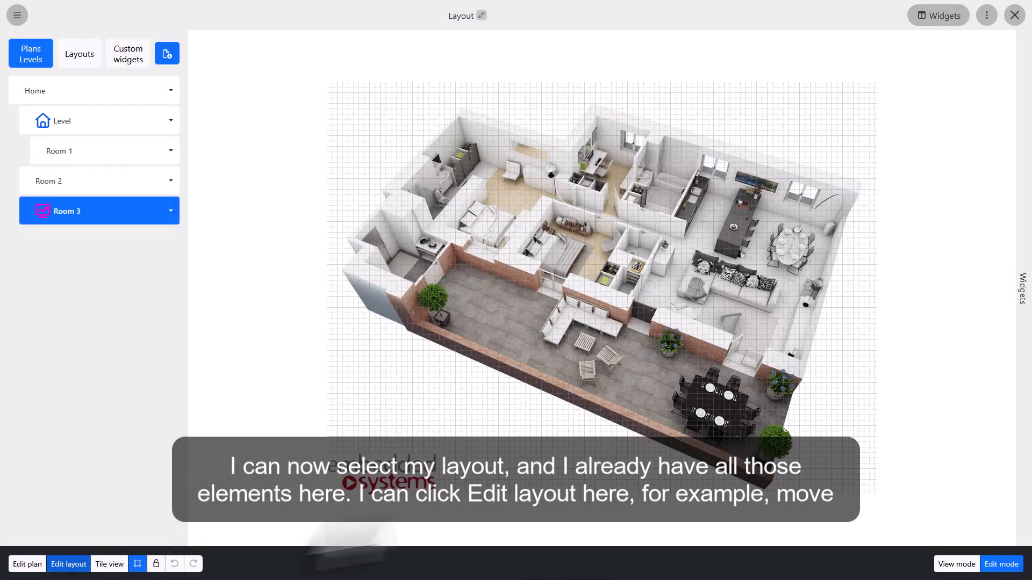
left_click_drag(374, 472, 817, 101)
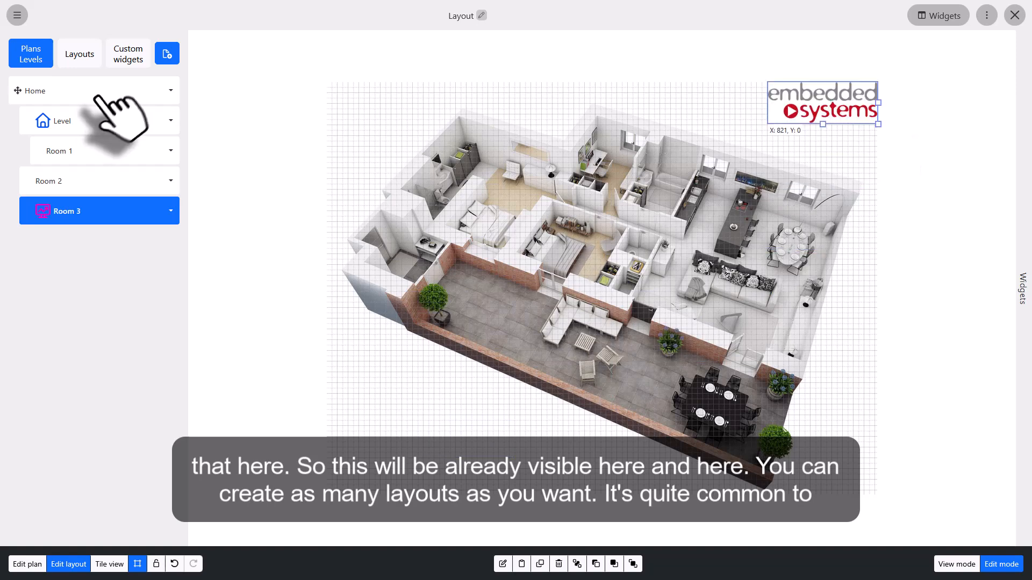
left_click(95, 98)
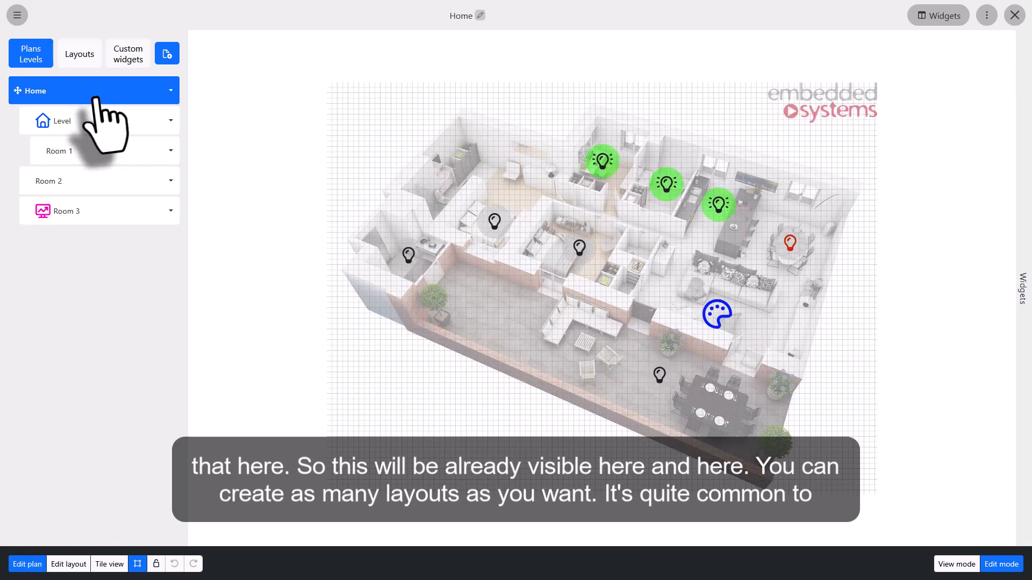
left_click(67, 217)
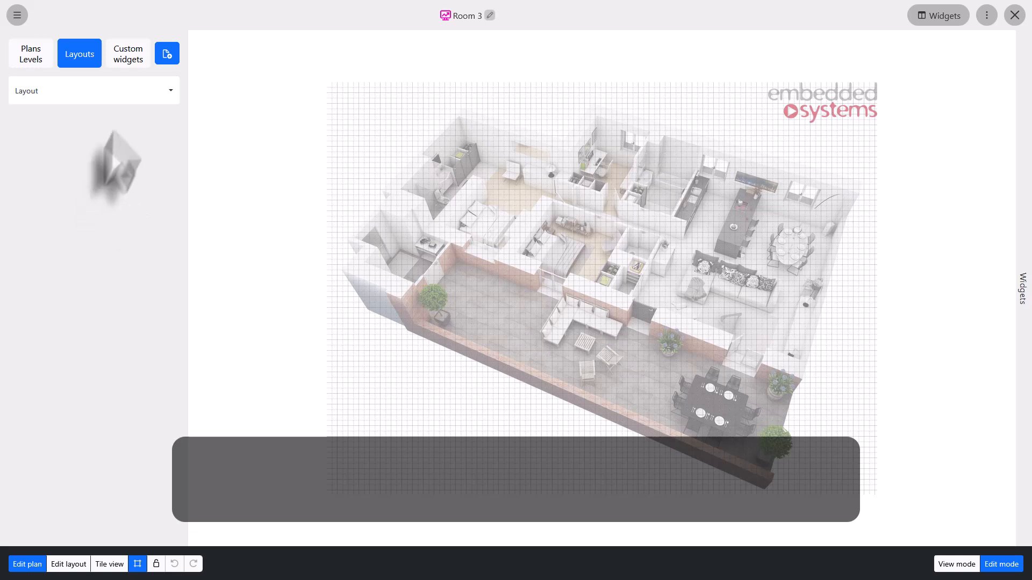
Step: Create a new custom widget titled Widget 1
left_click(129, 54)
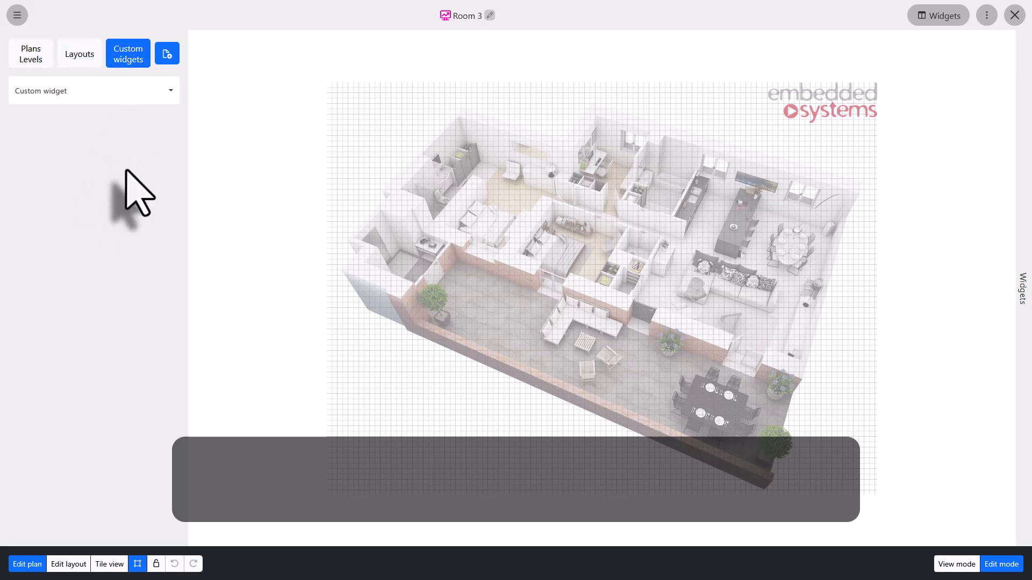
left_click(108, 90)
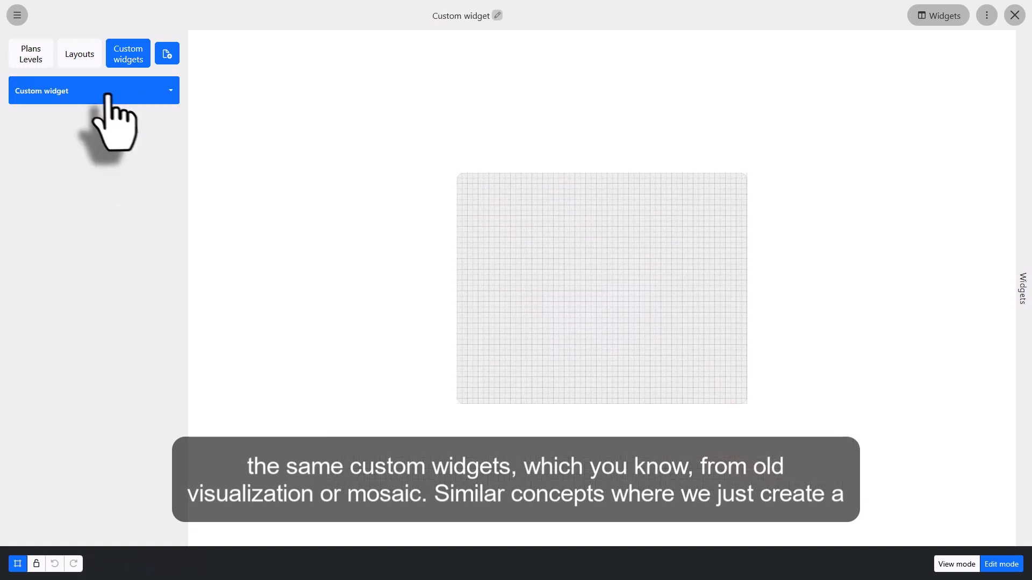
left_click(166, 54)
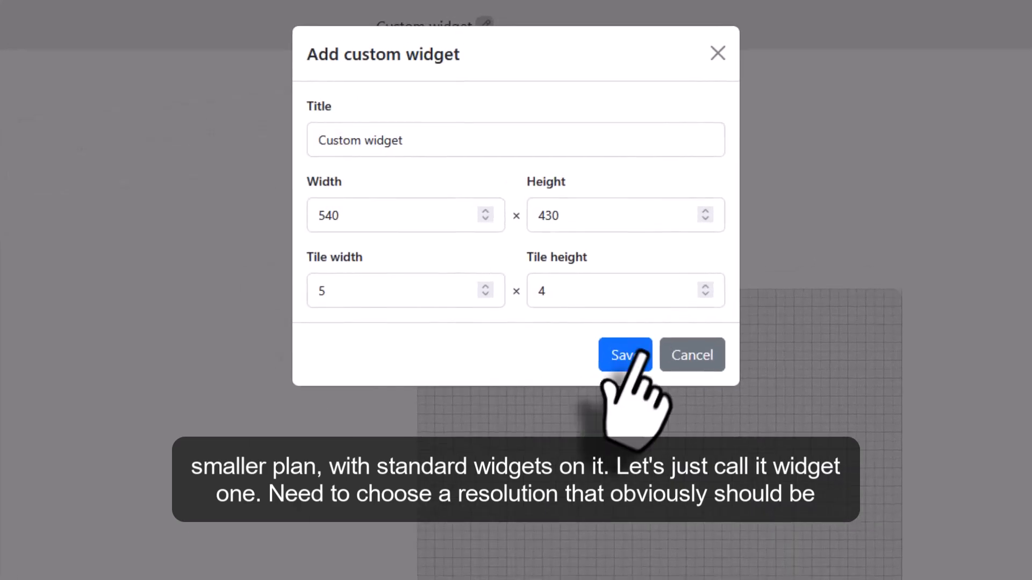
left_click_drag(419, 122, 259, 136)
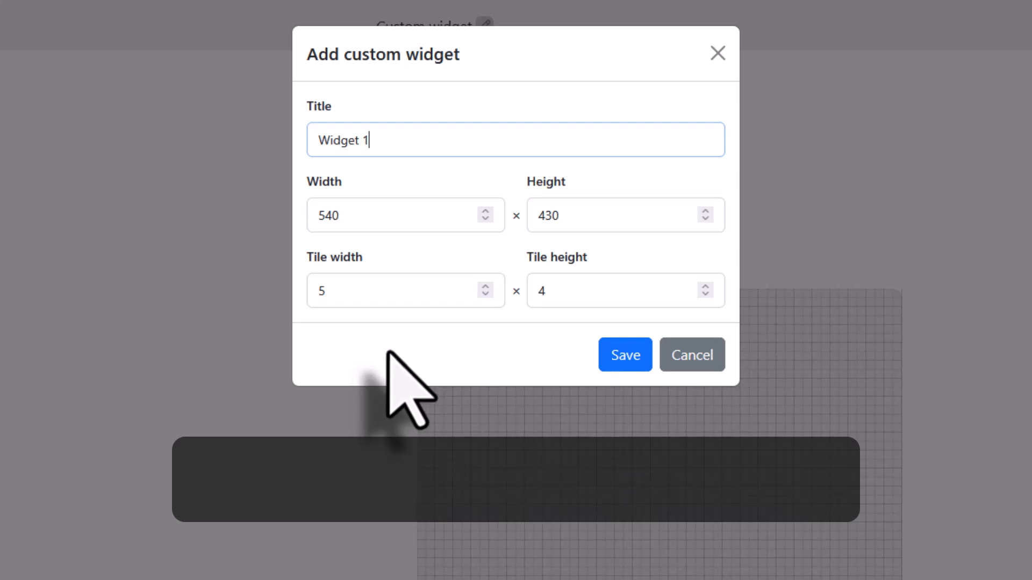
left_click(356, 220)
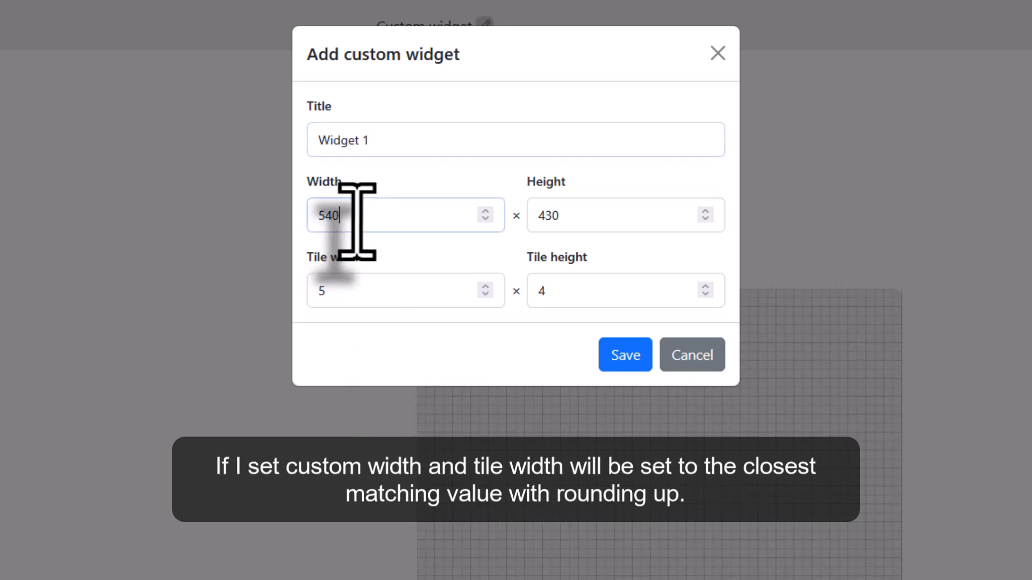
left_click_drag(356, 220, 299, 218)
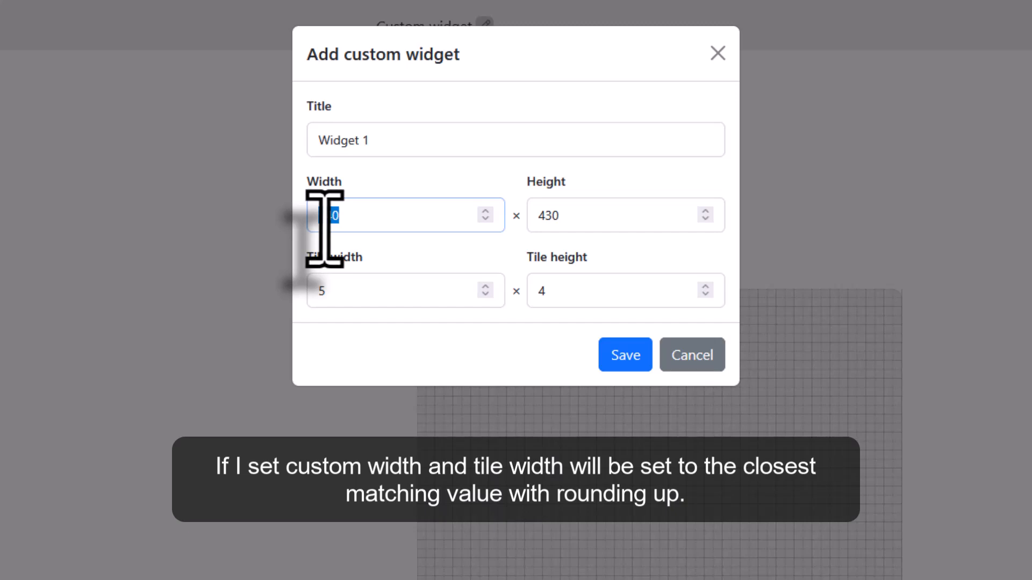
type("666")
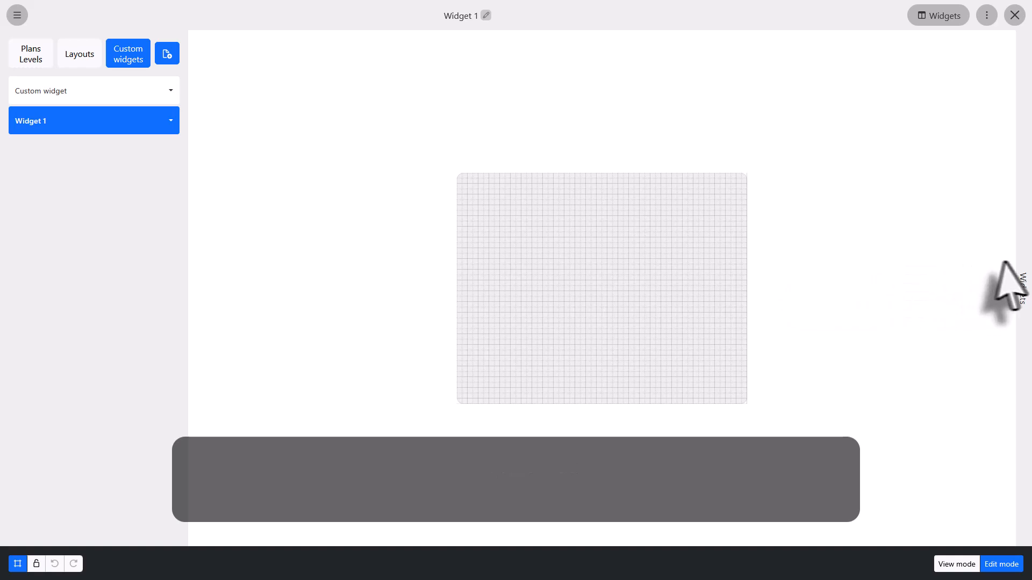
Step: Place a Switch widget on Widget 1 and set its control object to 1/1/1 Kitchen lights switch, then save
left_click(1023, 274)
scroll(1004, 260, "up", 10)
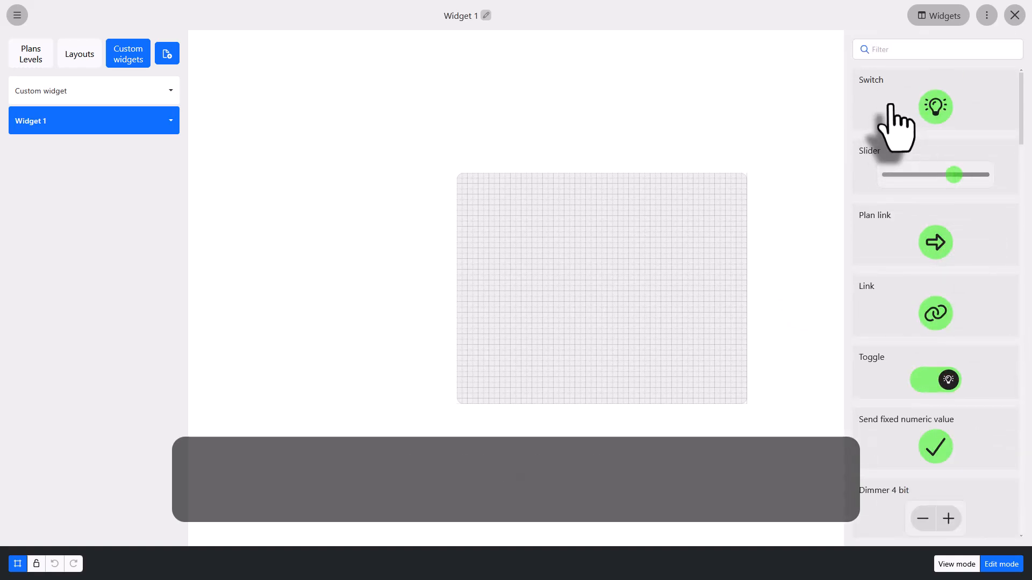
left_click_drag(895, 121, 537, 231)
left_click(363, 69)
left_click(333, 115)
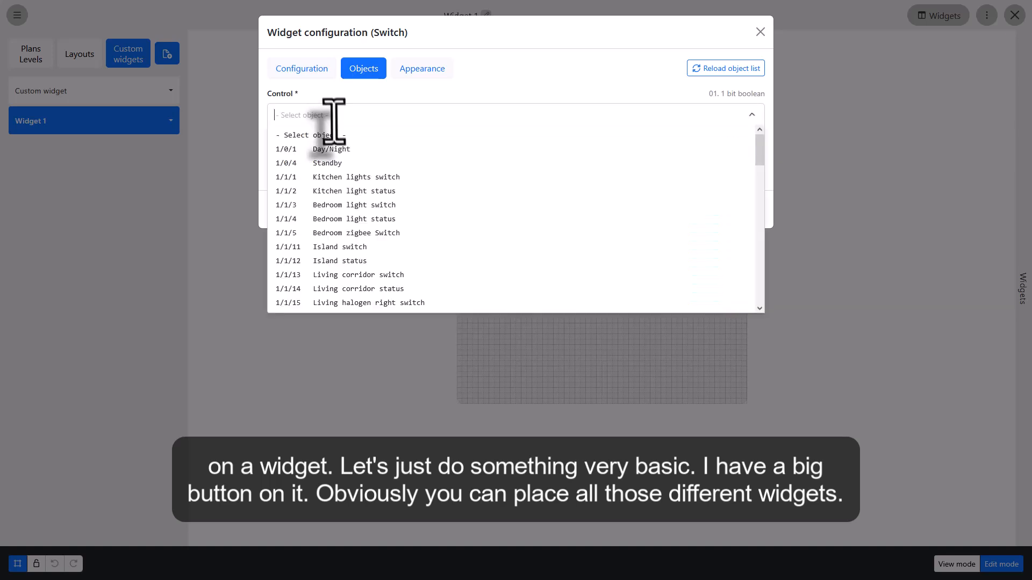
left_click(344, 177)
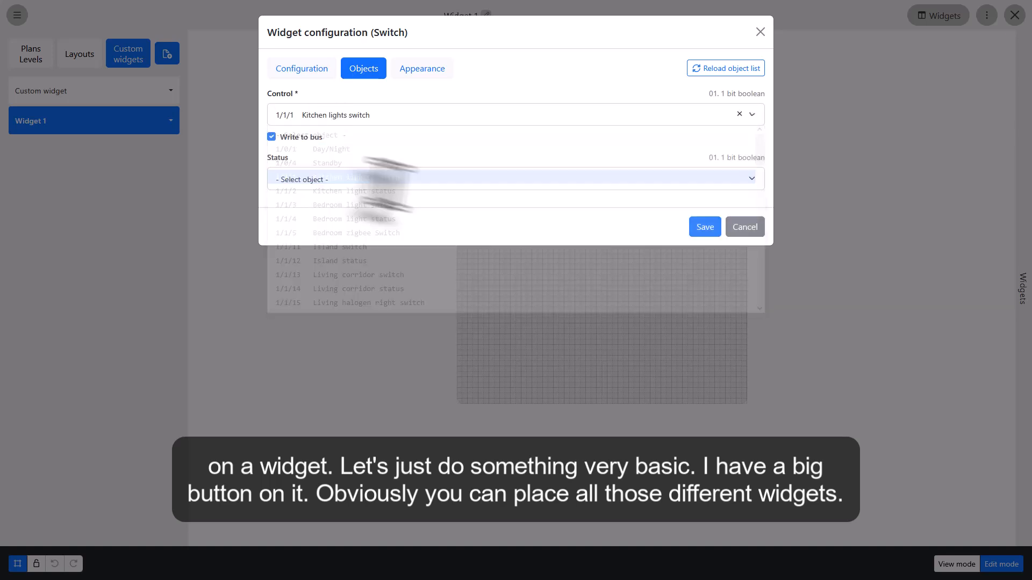
left_click(694, 226)
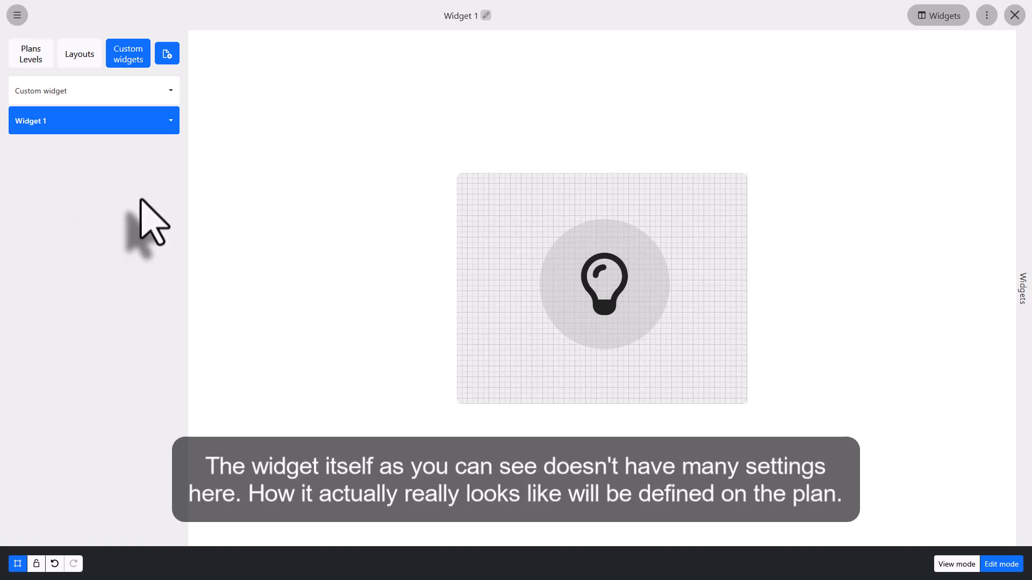
Step: Open Widget 1's custom widget settings, close them without changes, and select the switch
left_click(85, 121)
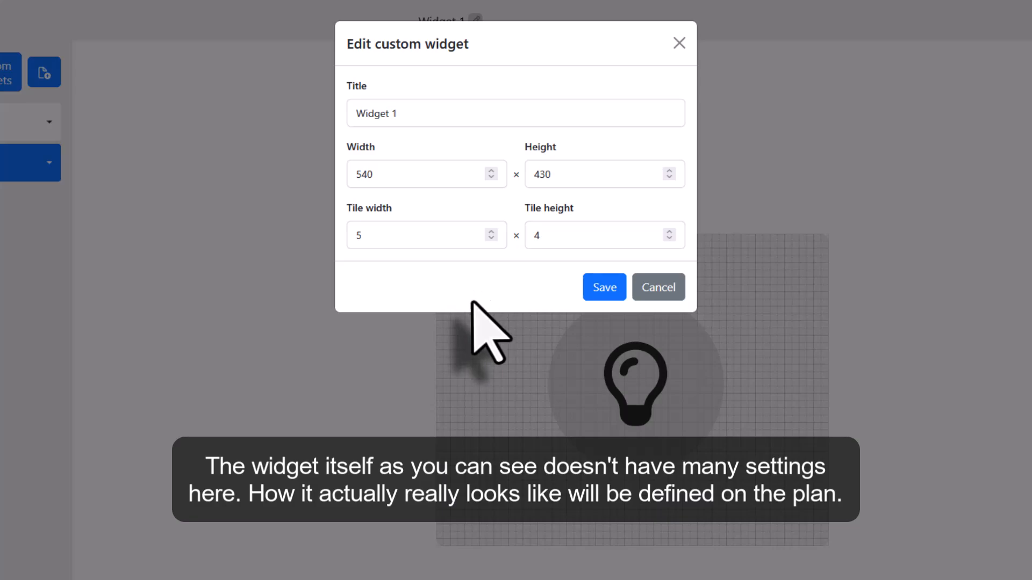
left_click(659, 287)
left_click(619, 406)
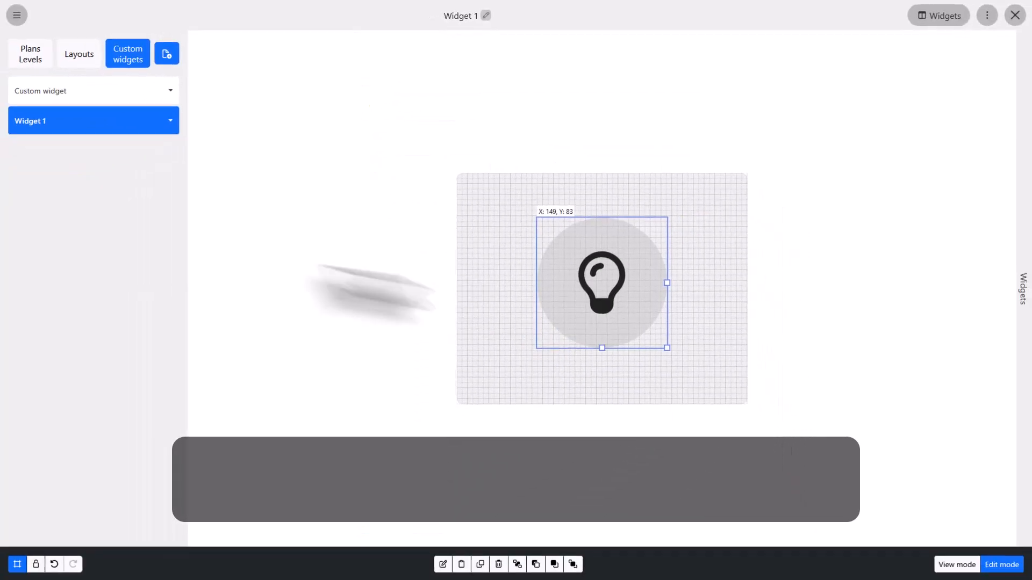
Step: Open the Room 3 plan, add a Custom widget element, and choose Widget 1 as its custom widget
left_click(24, 54)
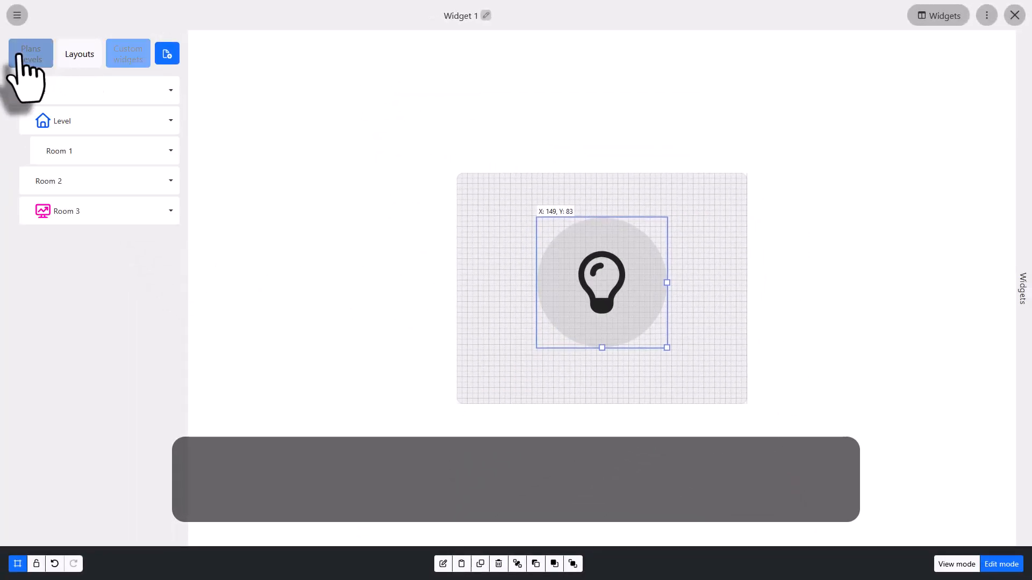
left_click(32, 213)
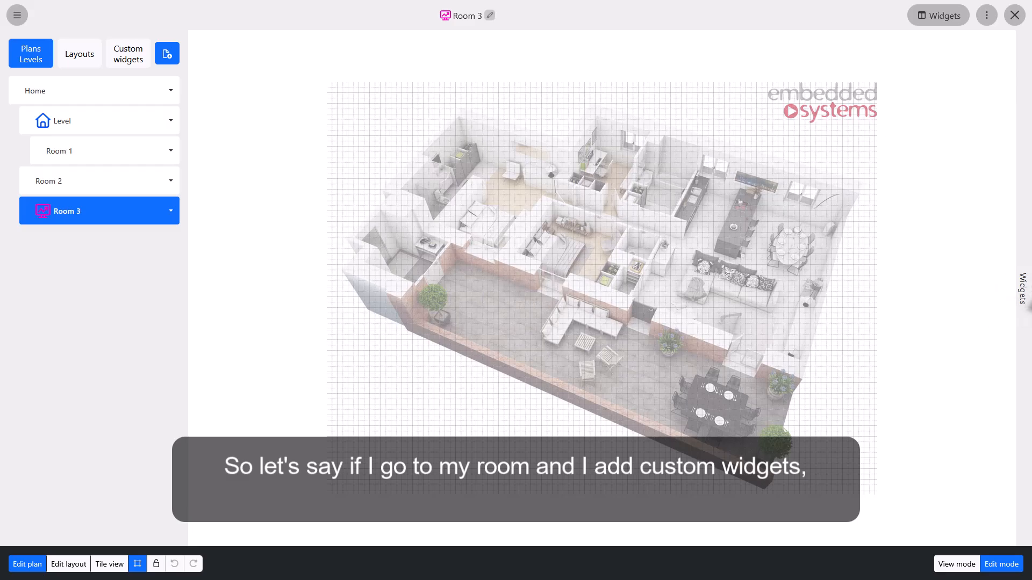
left_click(1023, 289)
left_click(914, 86)
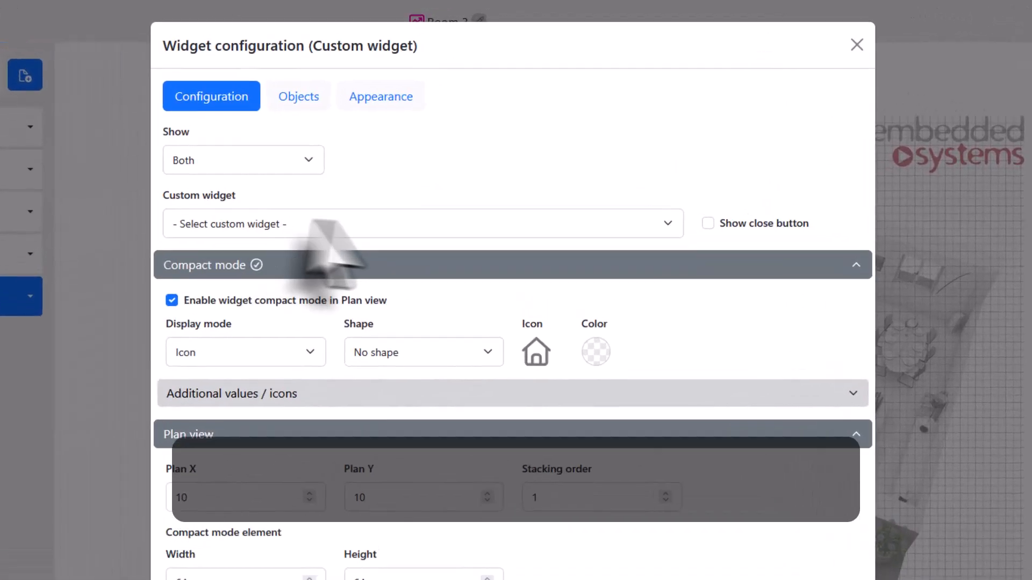
left_click(430, 167)
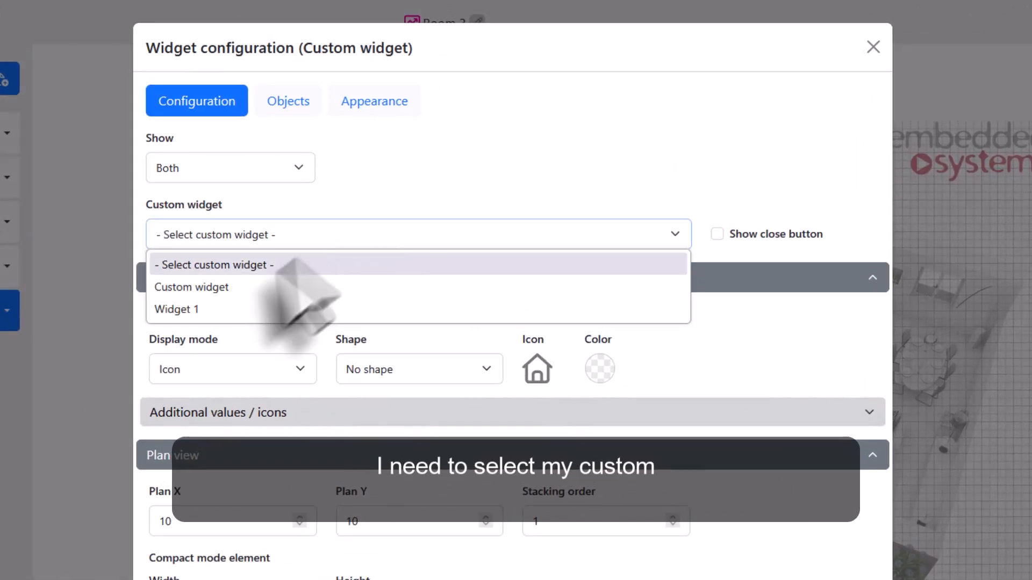
left_click(204, 309)
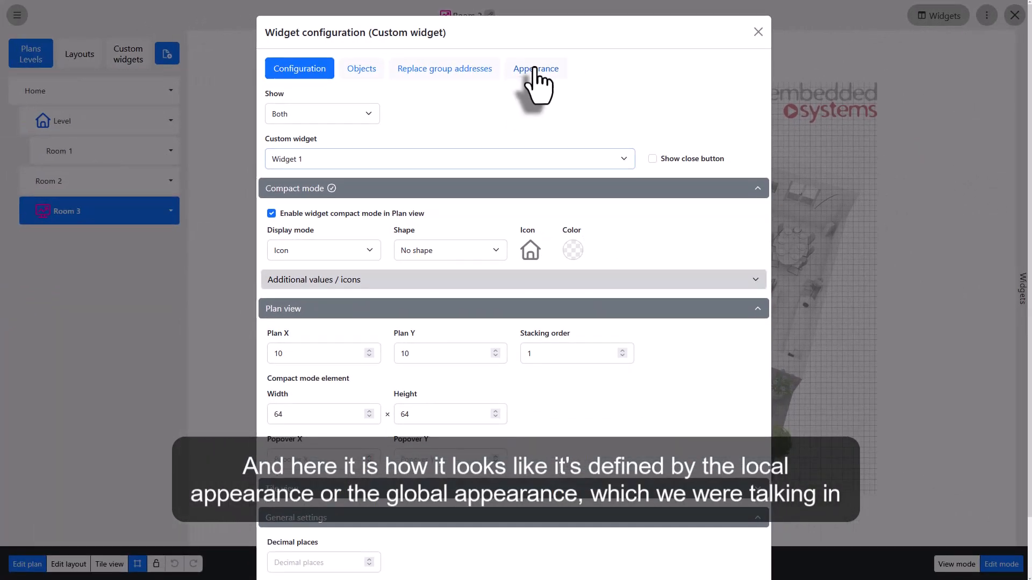
Step: Review the element's appearance settings, then set its status object to 1/1/1 Kitchen lights switch and save
left_click(540, 86)
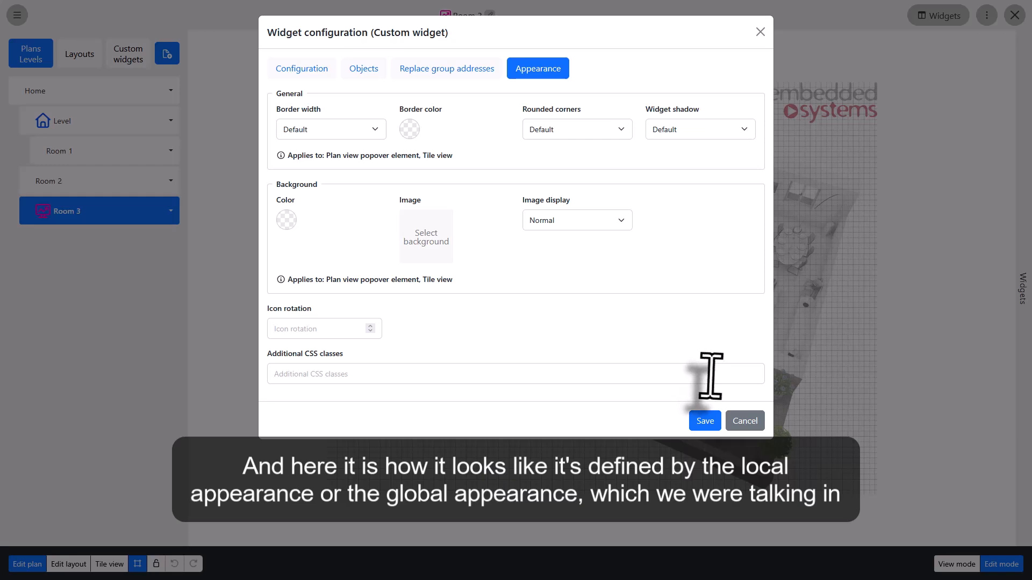
left_click(321, 69)
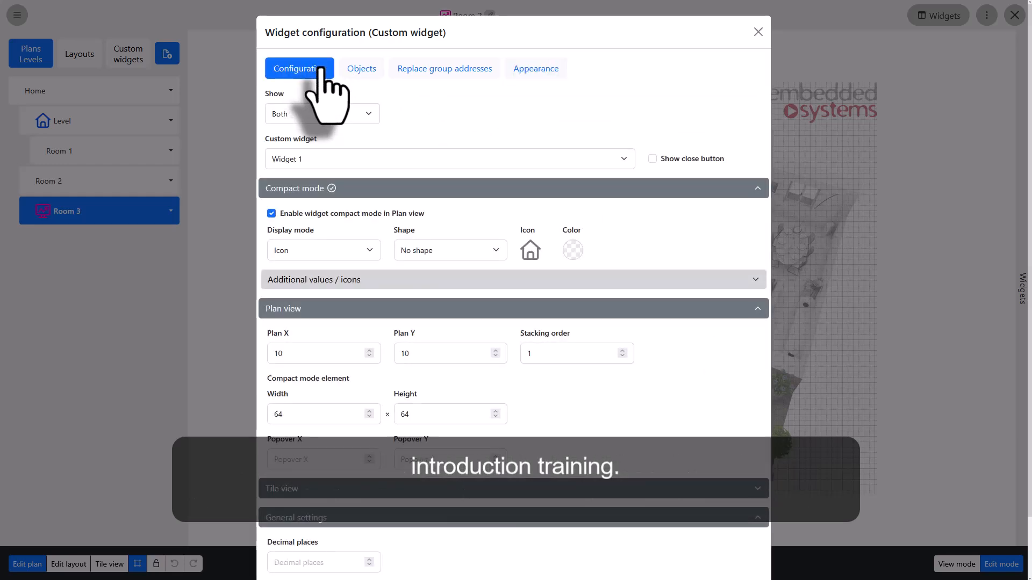
scroll(608, 406, "down", 2)
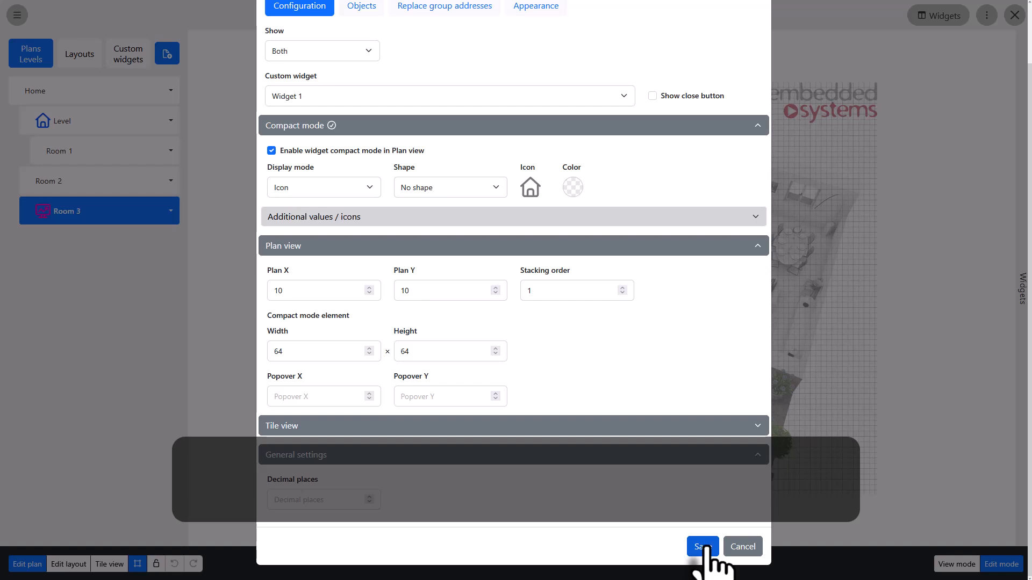
scroll(588, 349, "up", 2)
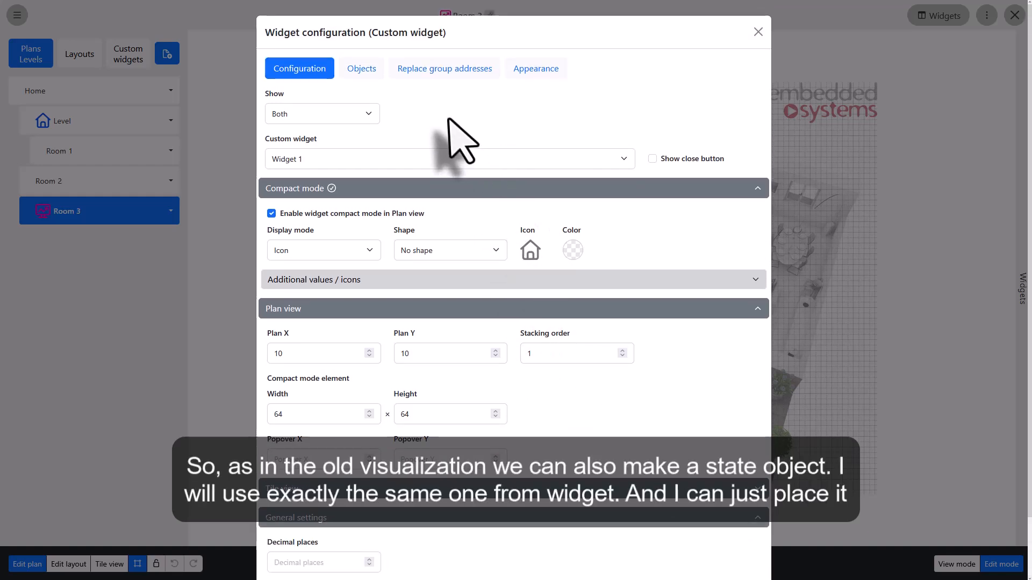
left_click(361, 70)
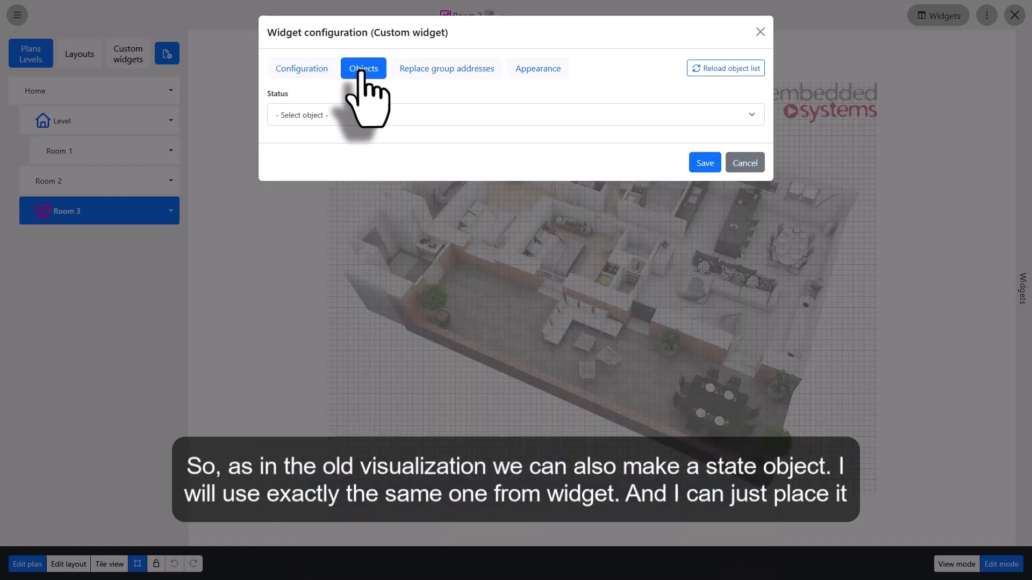
left_click(364, 115)
left_click(368, 233)
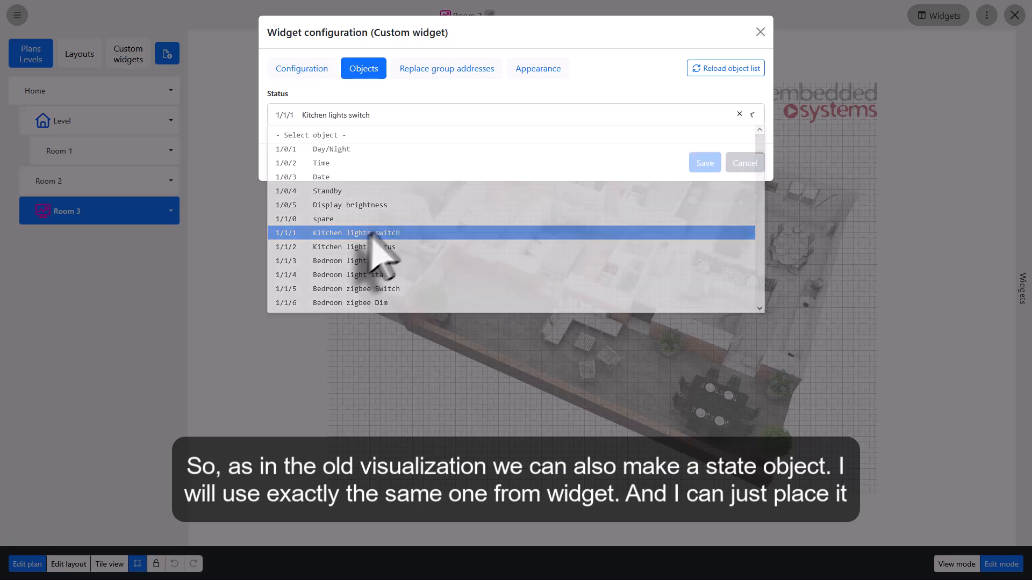
left_click(701, 163)
Step: Move the custom widget icon onto the bedroom area near the middle of the Room 3 plan
left_click_drag(348, 103, 522, 273)
left_click(590, 329)
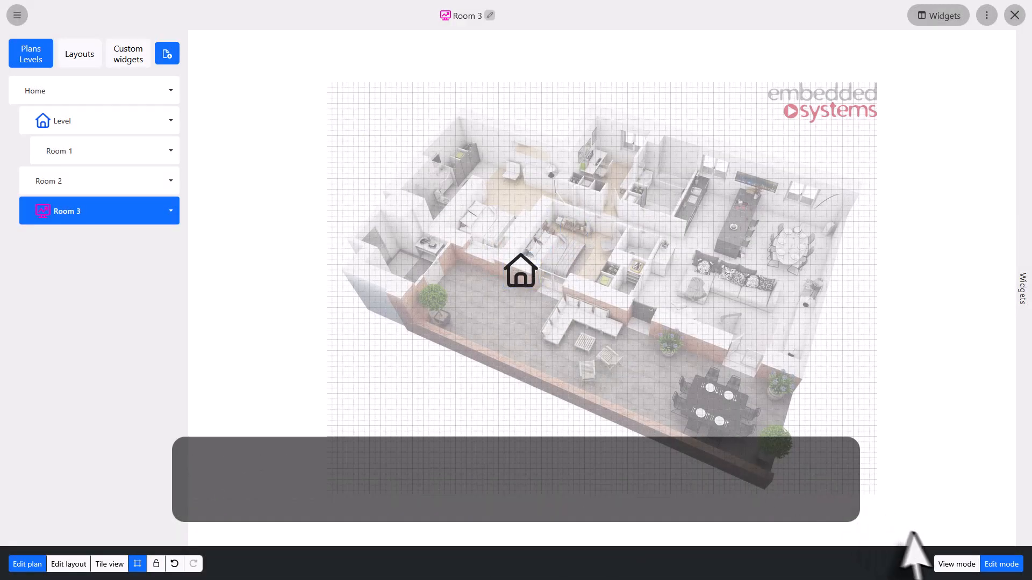
Step: Switch to view mode and test the custom widget by opening its popup and toggling the switch
left_click(957, 564)
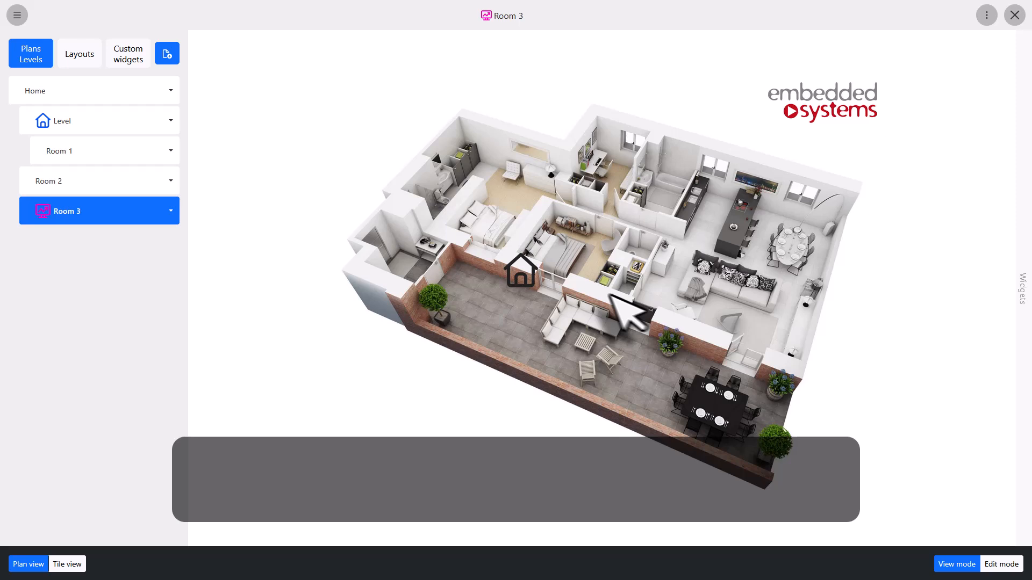
left_click(518, 275)
left_click(704, 379)
left_click(685, 359)
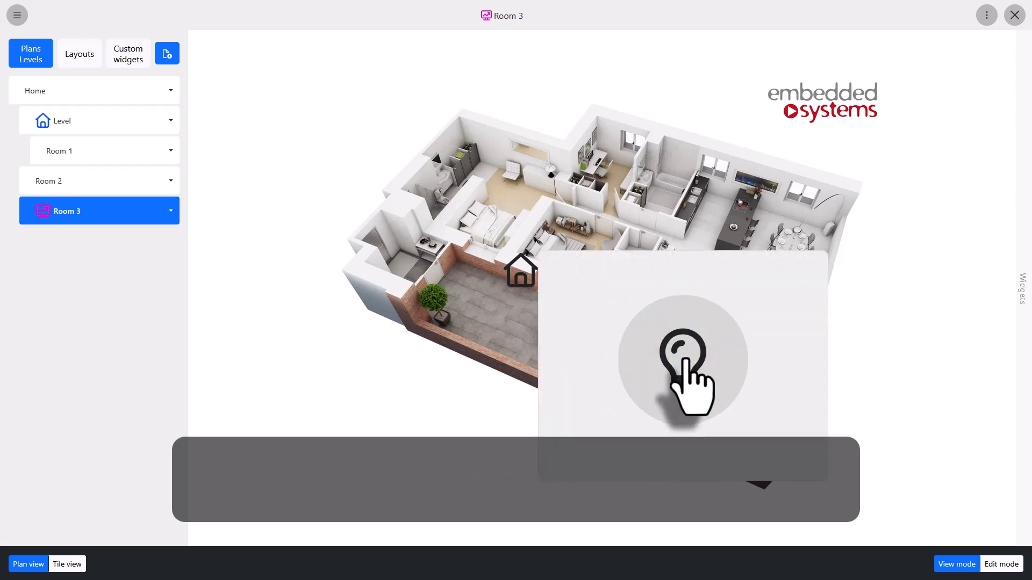
left_click(683, 358)
left_click(497, 301)
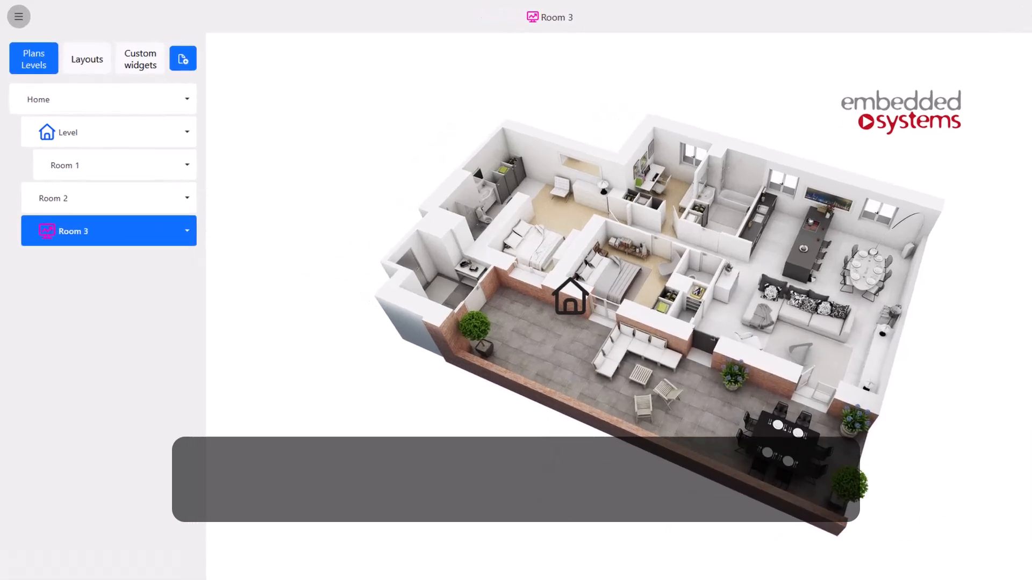
Step: Return to edit mode and browse the Custom widgets, Layouts and Plans Levels lists
left_click(1001, 564)
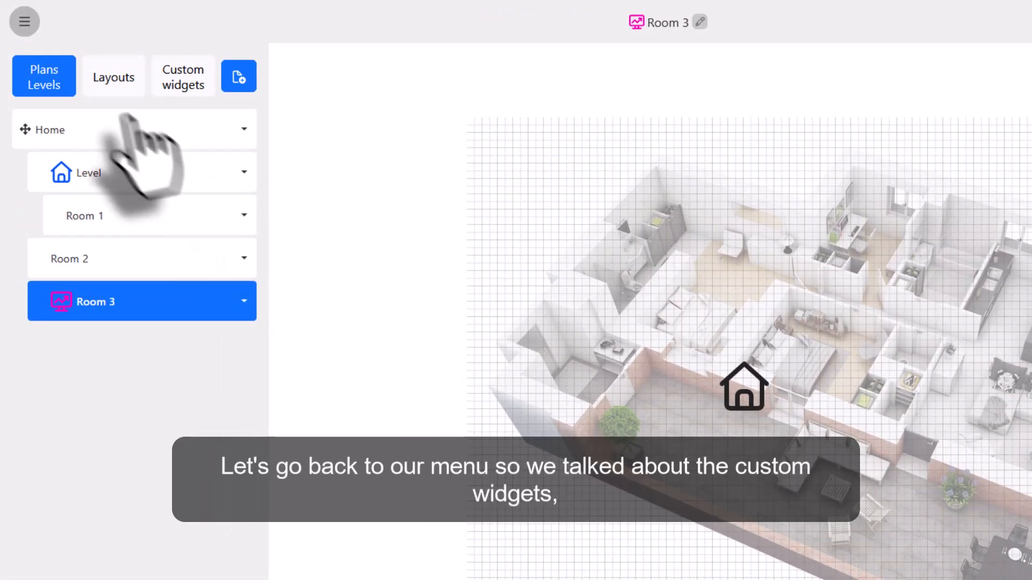
left_click(186, 80)
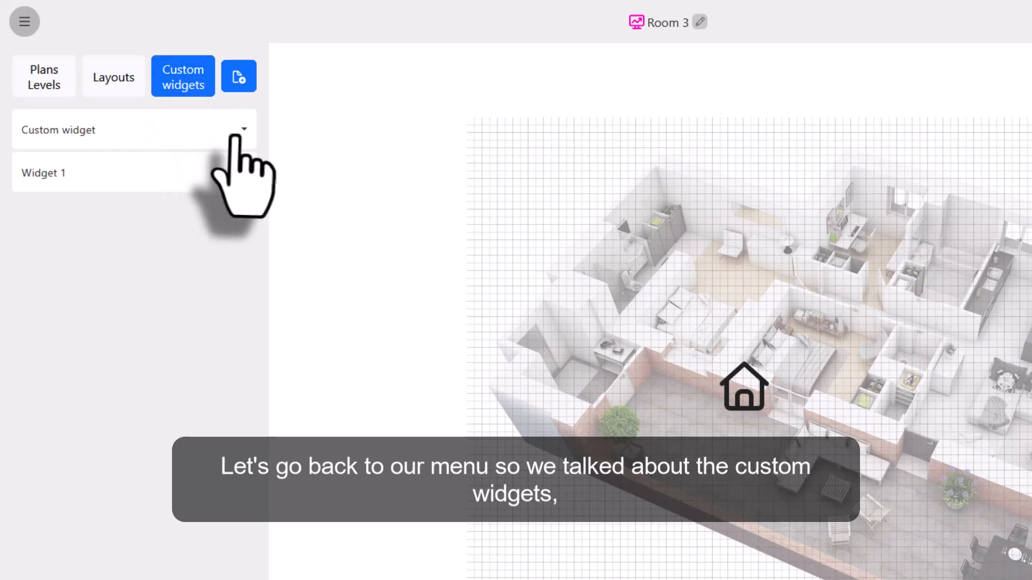
left_click(115, 79)
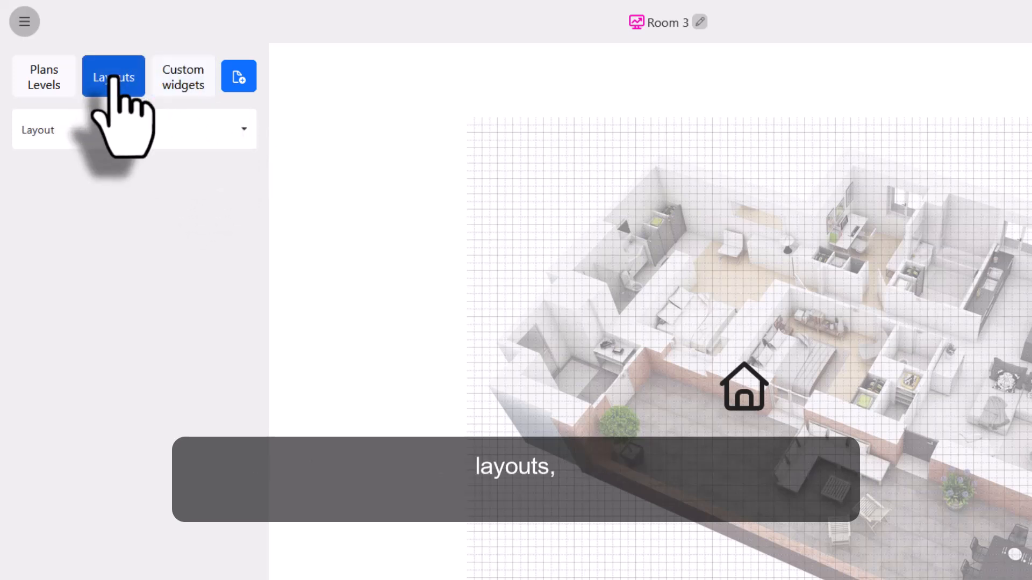
left_click(43, 81)
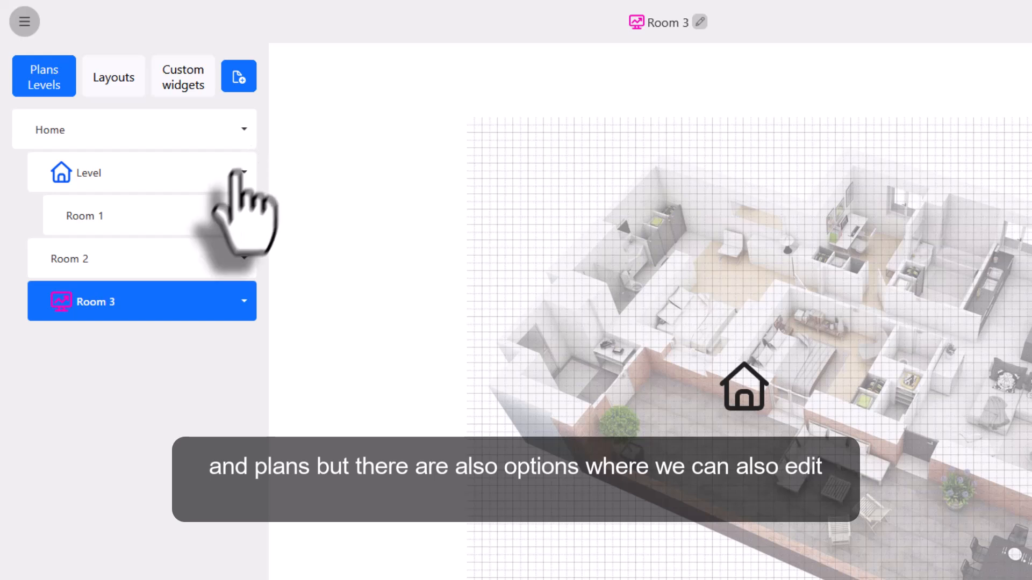
left_click(240, 300)
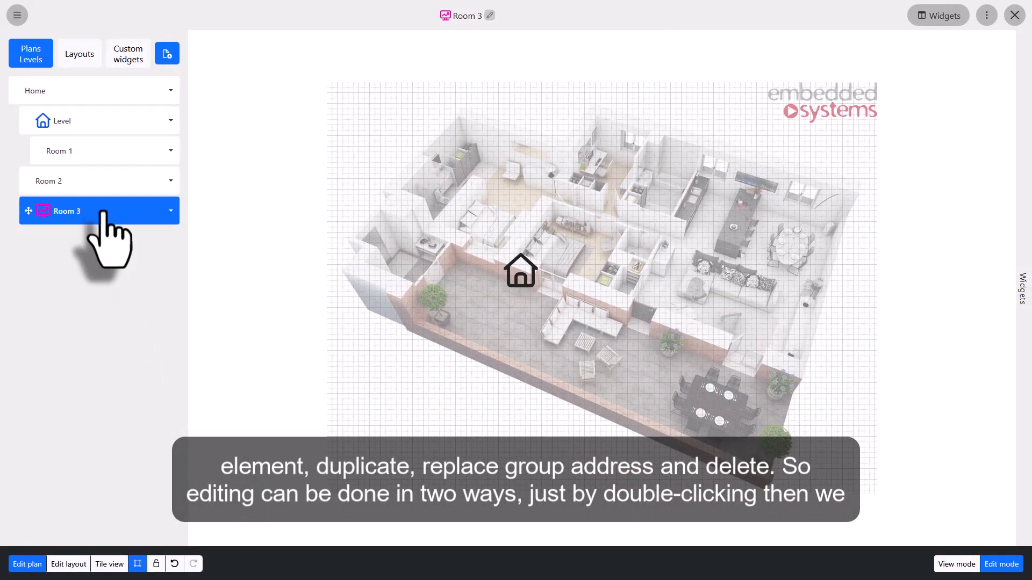
Step: Open Room 3's plan settings for editing and close the dialog
double_click(104, 212)
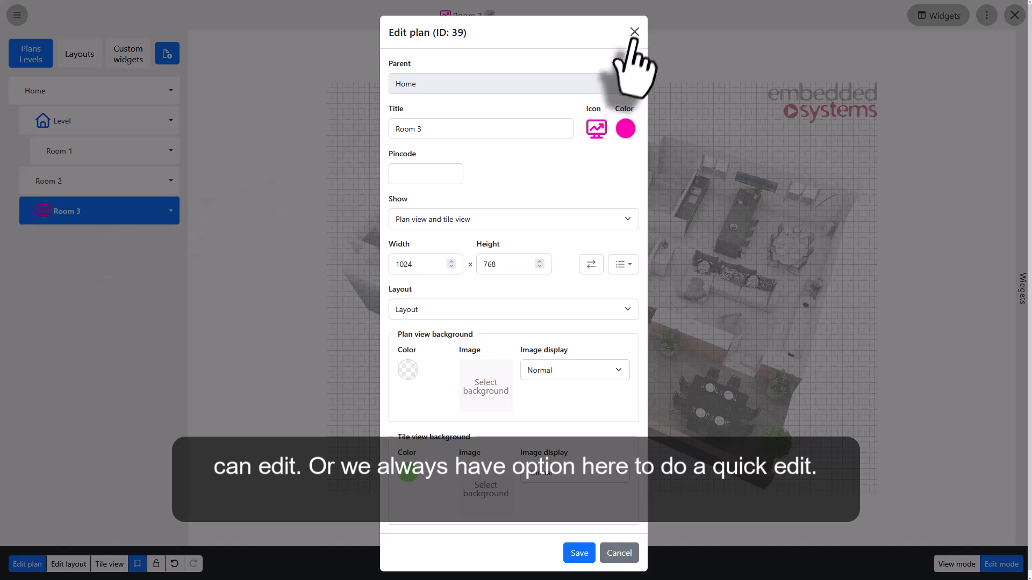
left_click(634, 33)
left_click(490, 15)
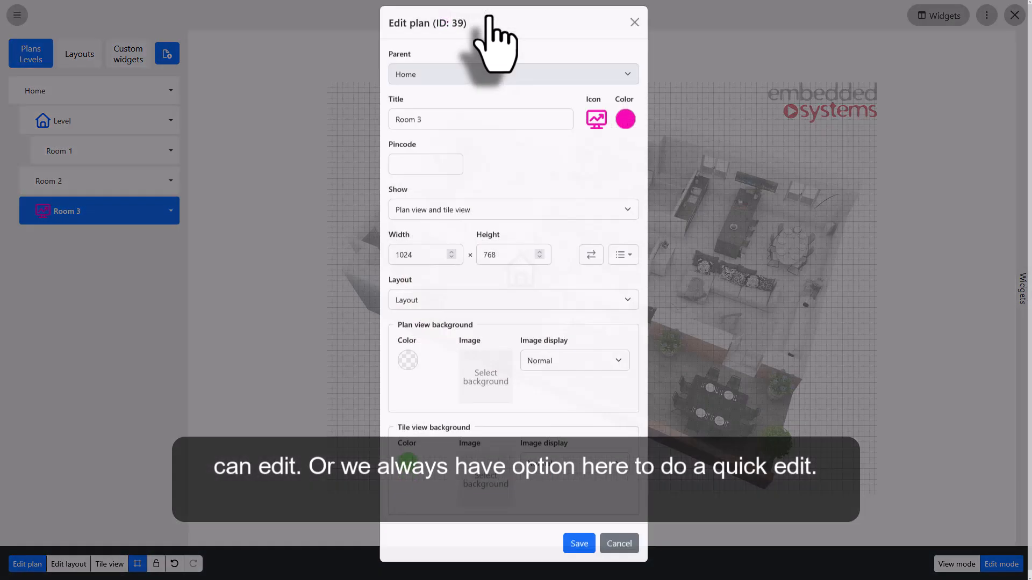
Step: Close the plan settings and duplicate the Room 3 plan
left_click(634, 32)
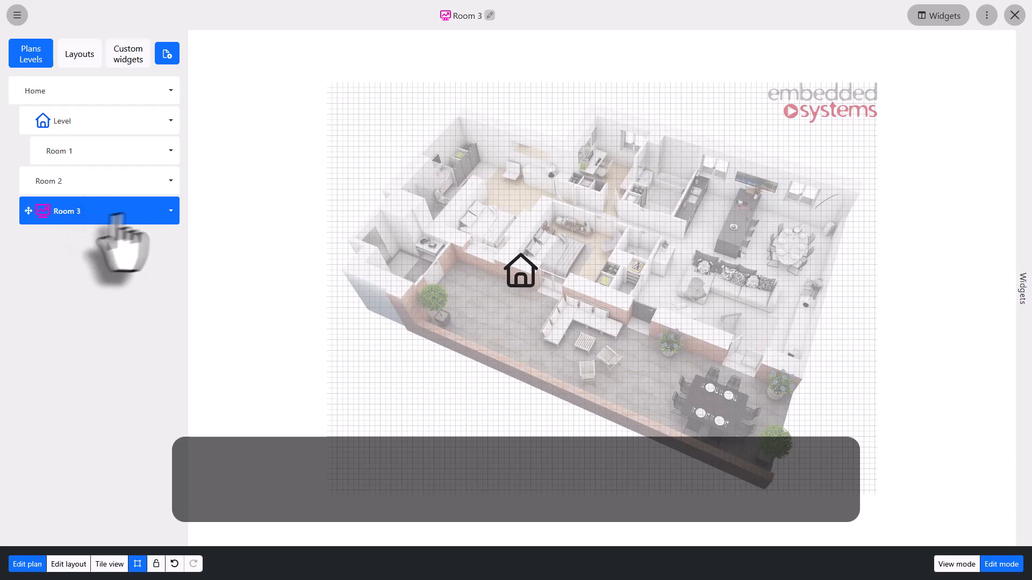
left_click(171, 211)
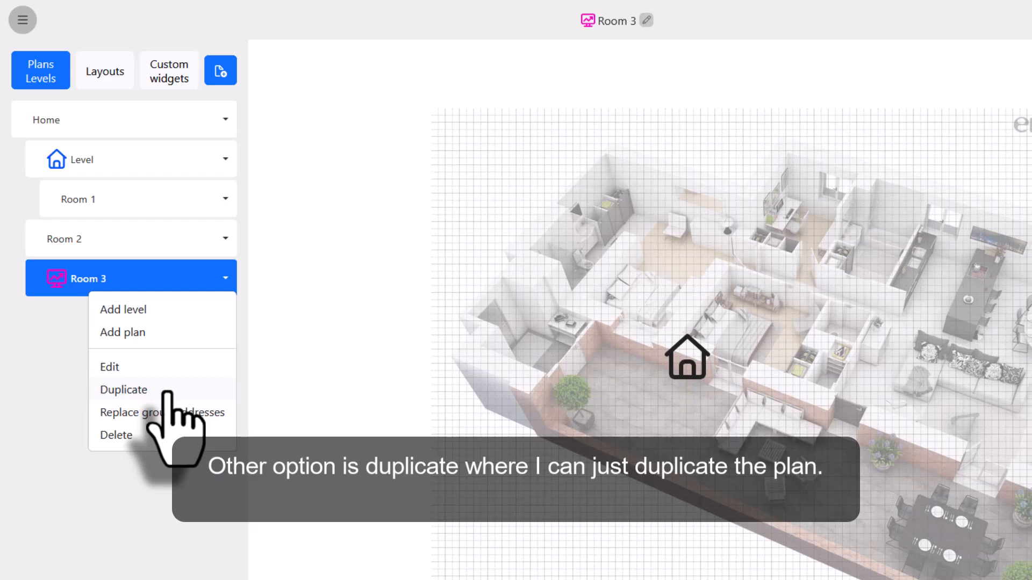
left_click(166, 393)
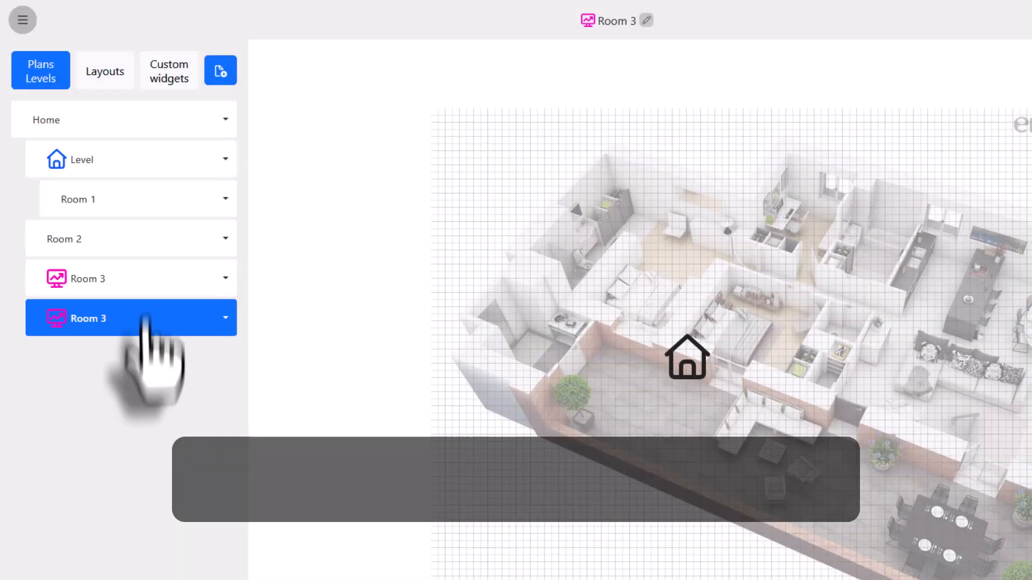
Step: Open the duplicated Room 3 plan for editing and rename its title to Room 4
left_click(142, 278)
left_click(138, 317)
left_click(143, 279)
double_click(137, 317)
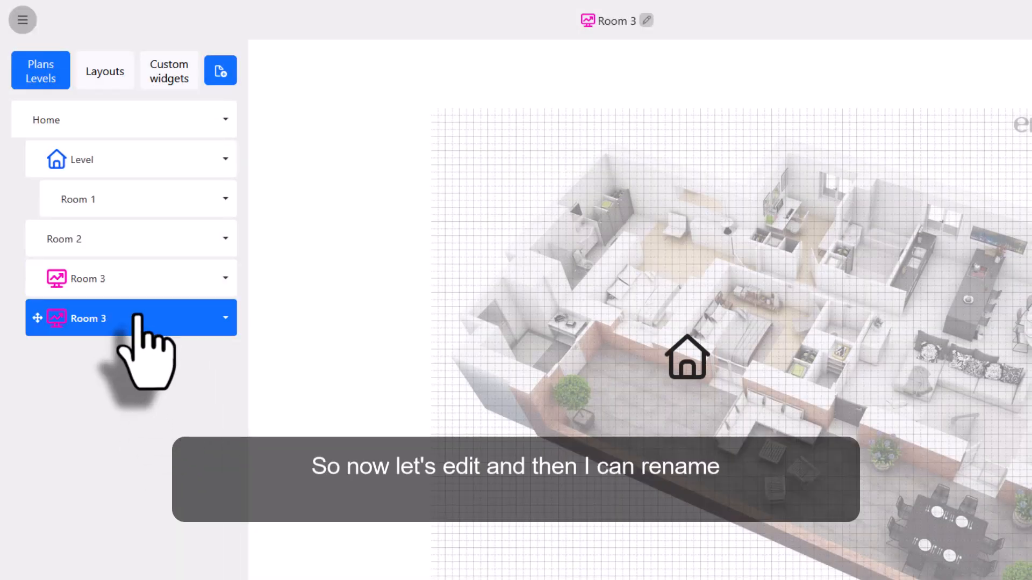
left_click(560, 179)
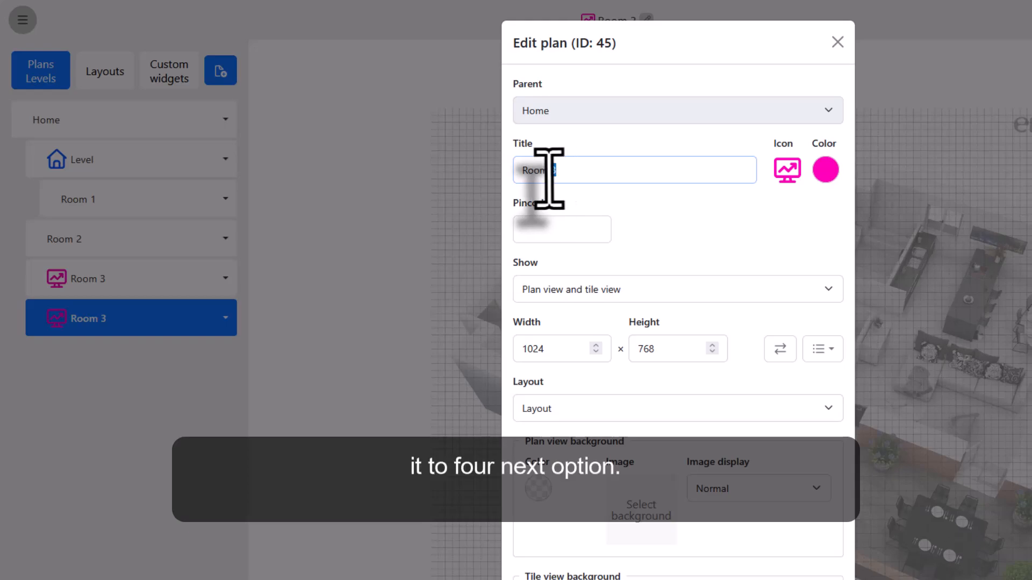
key("BackSpace")
type("4")
key("Return")
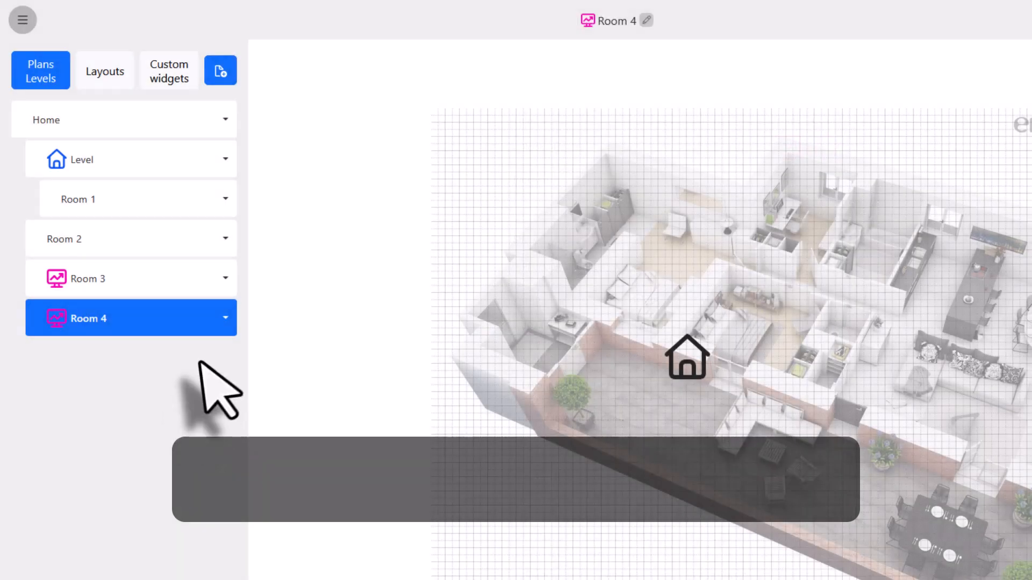
Step: Open the Replace group addresses dialog for Room 3 and close it without changes
left_click(223, 278)
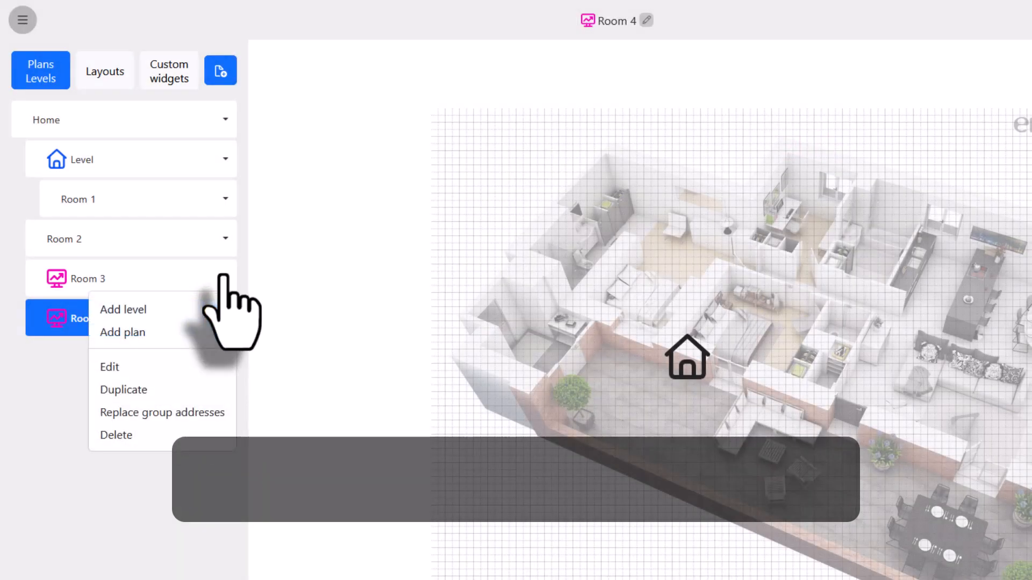
left_click(200, 420)
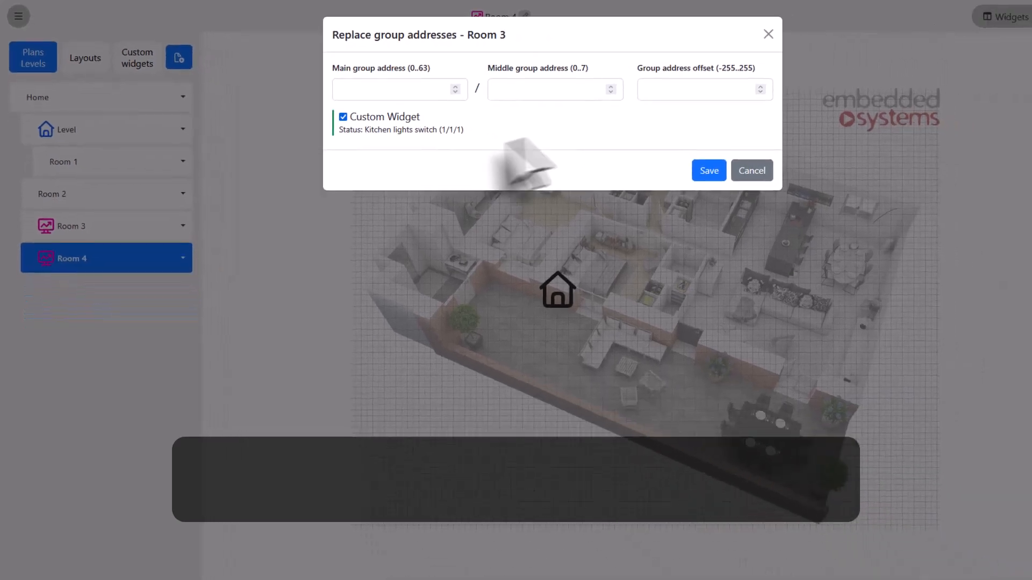
left_click(702, 159)
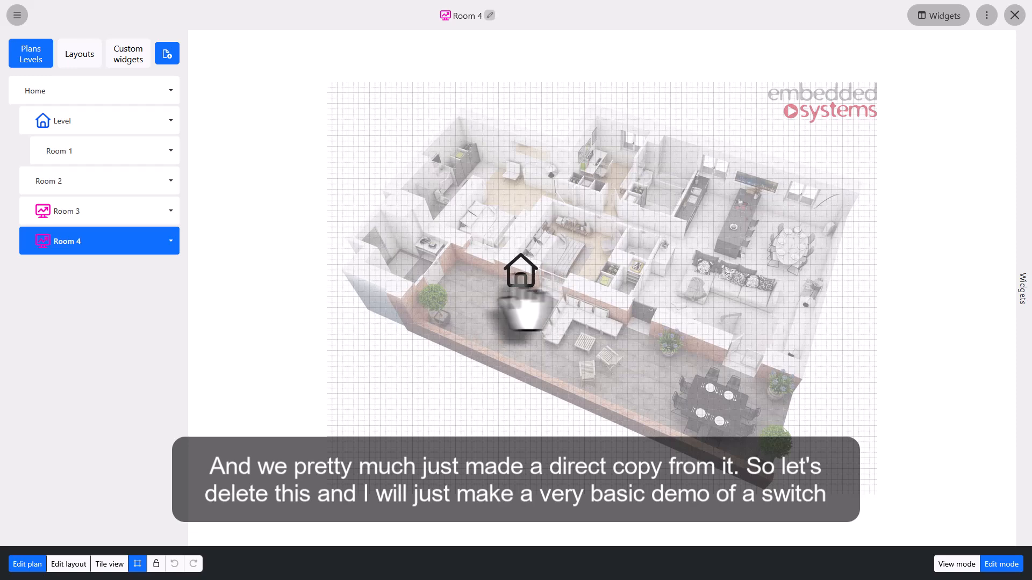
Step: Delete the copied custom widget from the Room 4 plan
left_click(521, 273)
key("Delete")
left_click(567, 302)
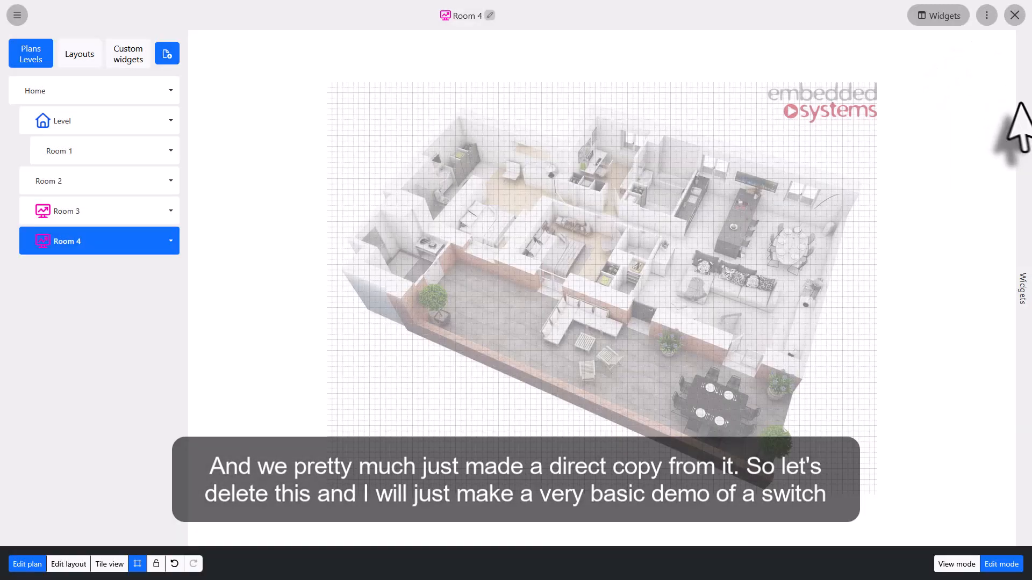
Step: Add a Switch widget to Room 4 with control 1/1/1 Kitchen lights switch and status 1/1/2 Kitchen light status
mouse_move(1021, 104)
left_click(895, 143)
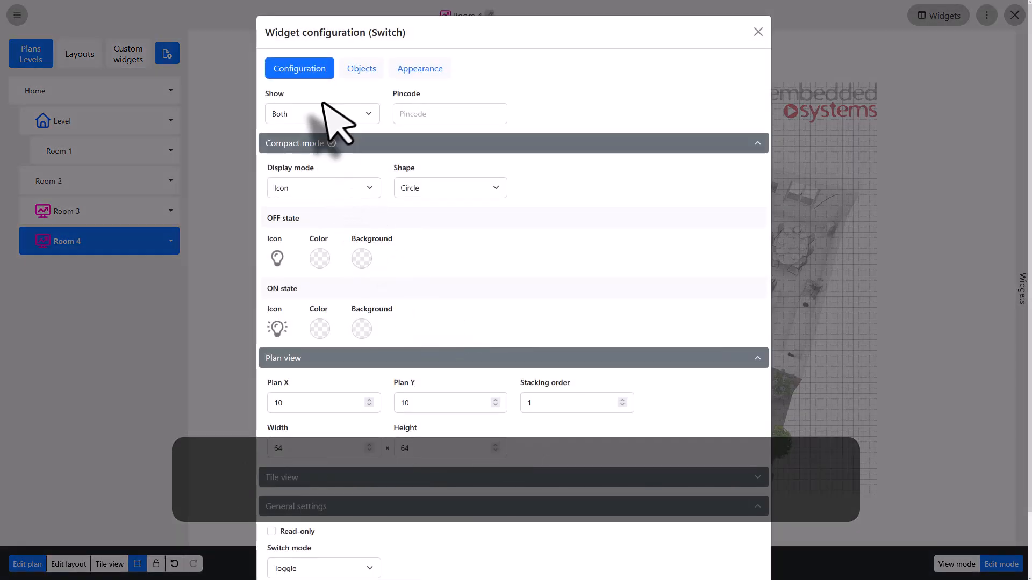
left_click(363, 69)
left_click(378, 116)
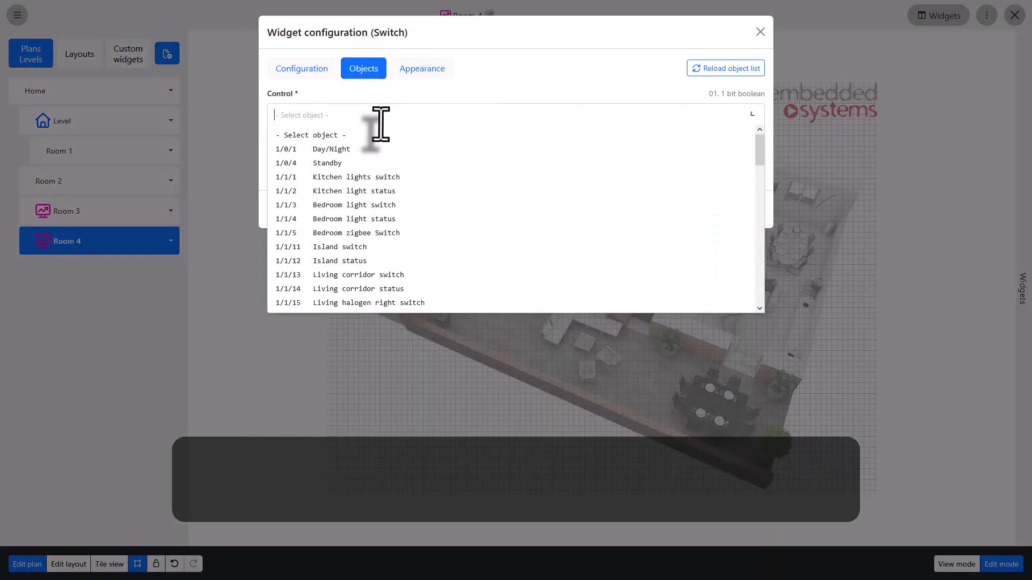
left_click(367, 177)
left_click(358, 176)
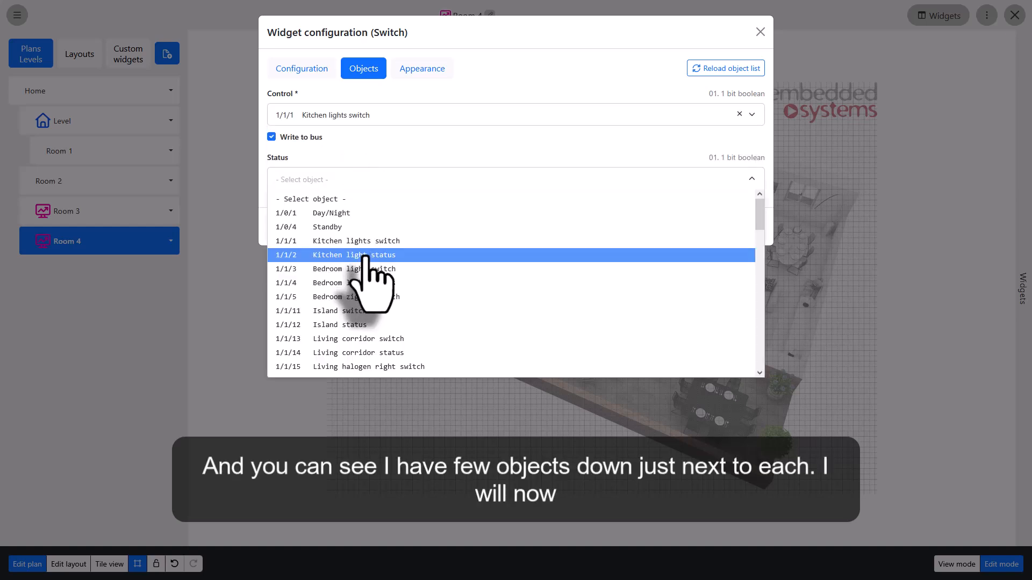
left_click(332, 254)
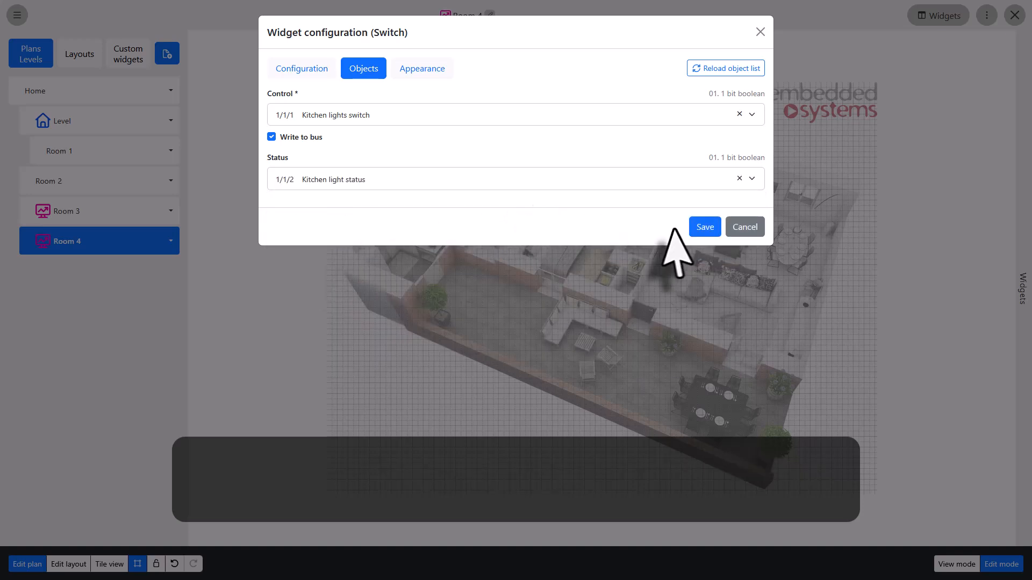
left_click(704, 227)
Step: Duplicate the Room 4 plan and save the copy with the title Room 5
right_click(109, 243)
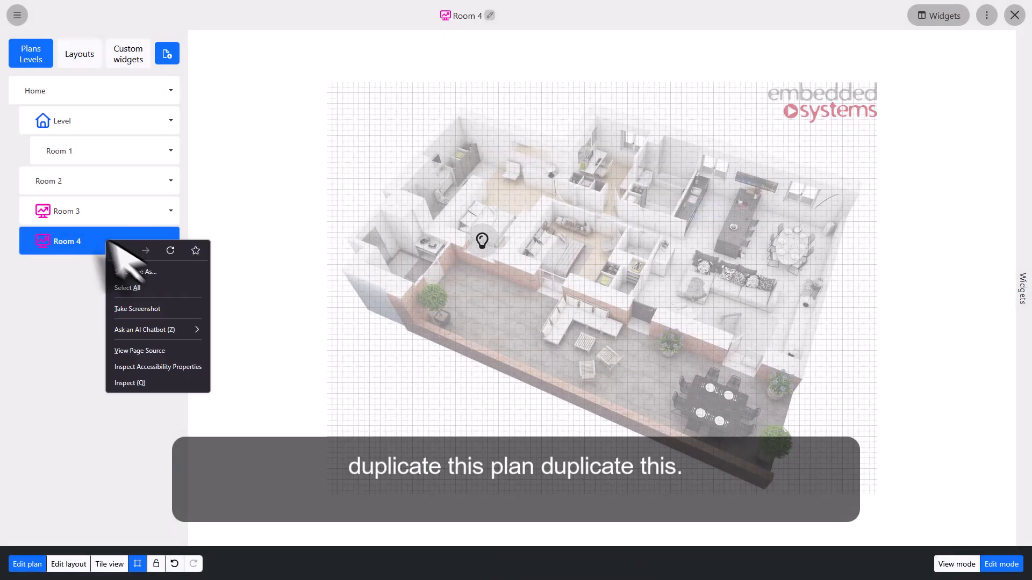
left_click(172, 248)
left_click(171, 242)
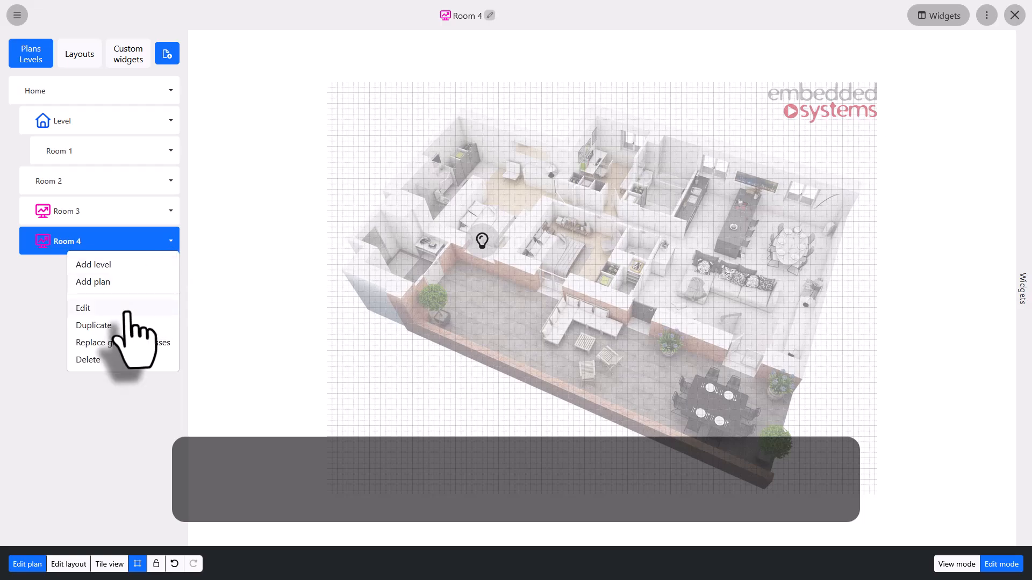
left_click(124, 326)
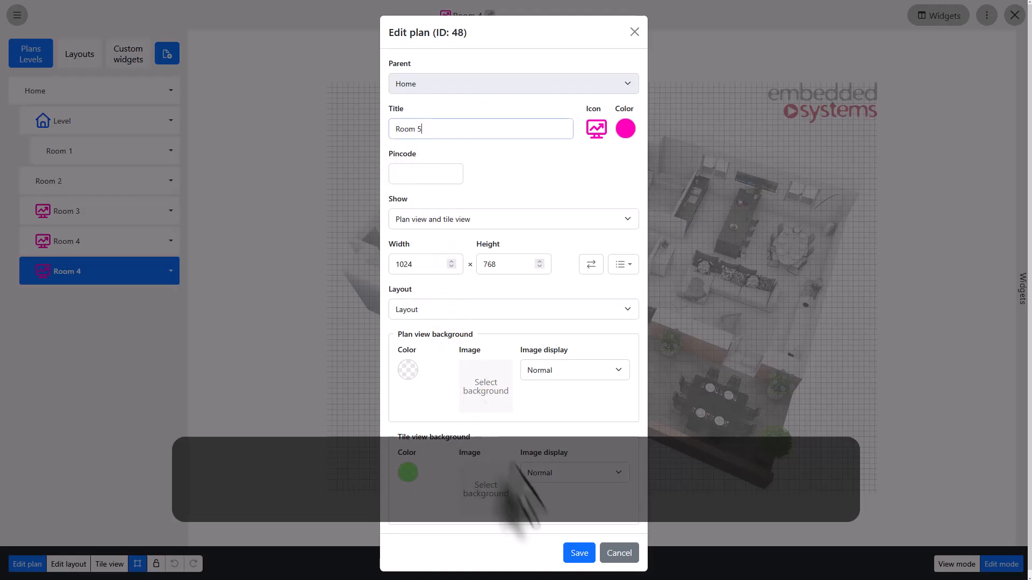
left_click(578, 554)
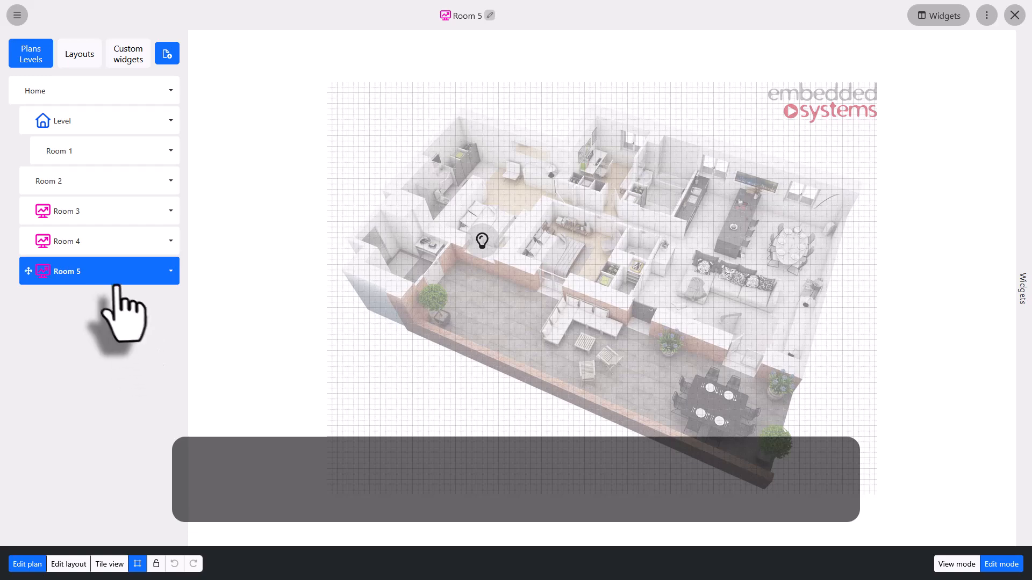
Step: Replace Room 5's group addresses using a group address offset of 2
left_click(170, 271)
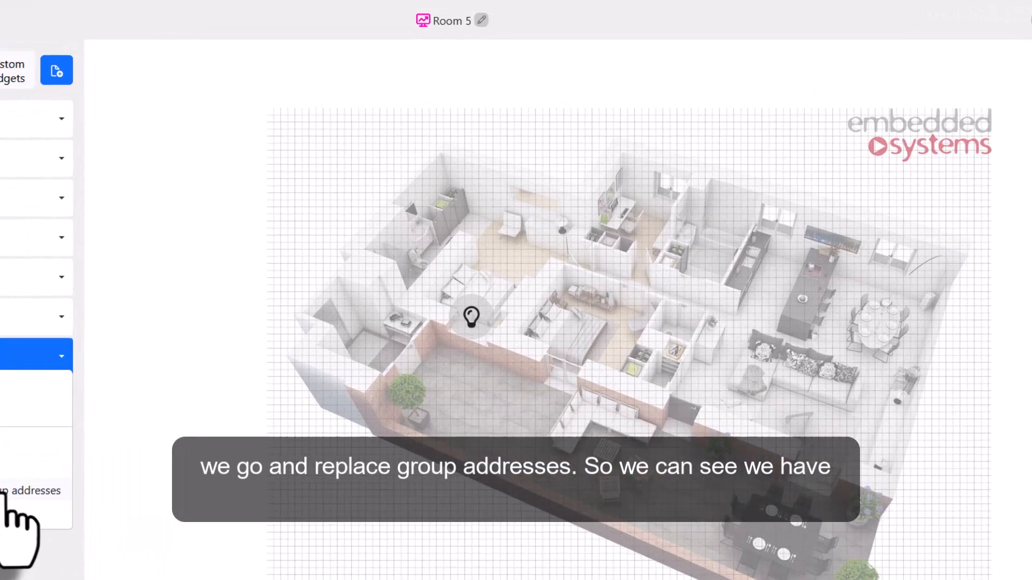
left_click(131, 376)
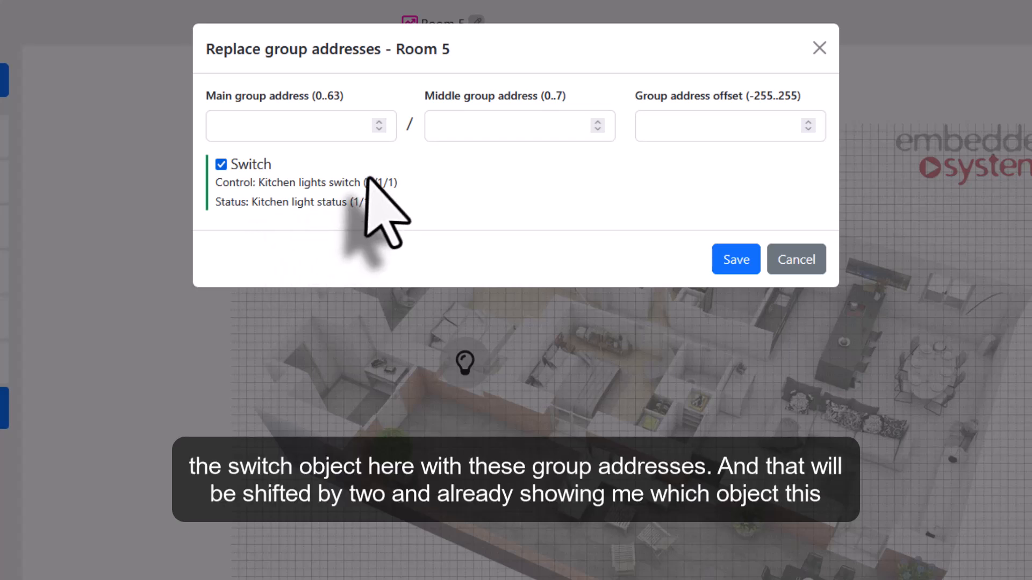
left_click(662, 129)
type("2")
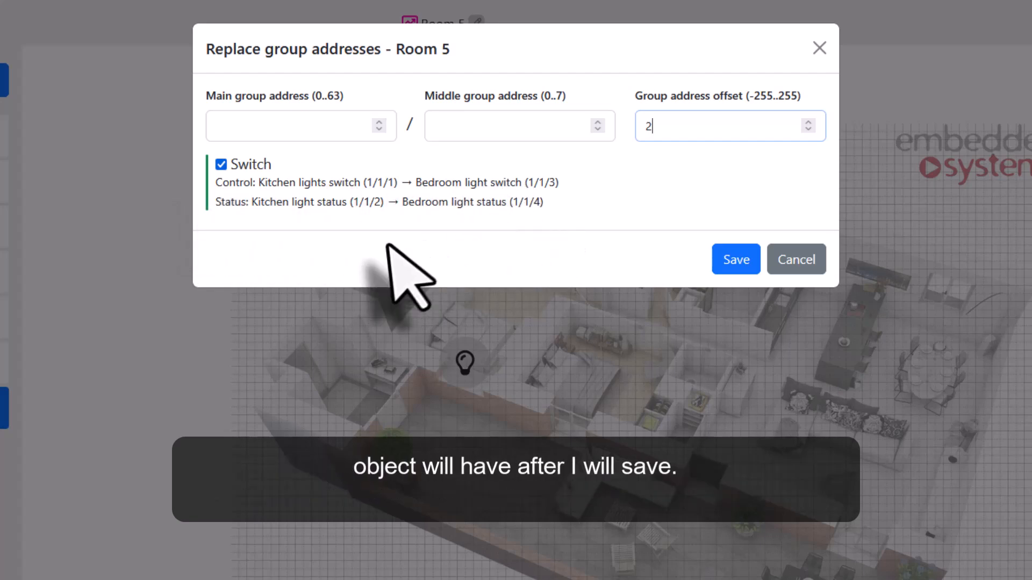
left_click(736, 259)
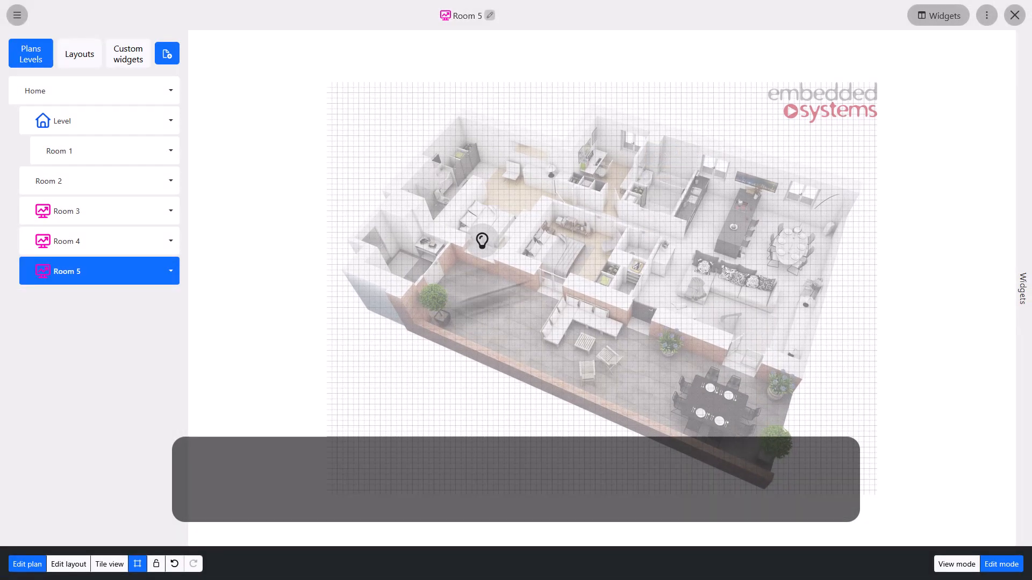
Step: Open the Room 5 switch widget's configuration and check its objects
double_click(481, 238)
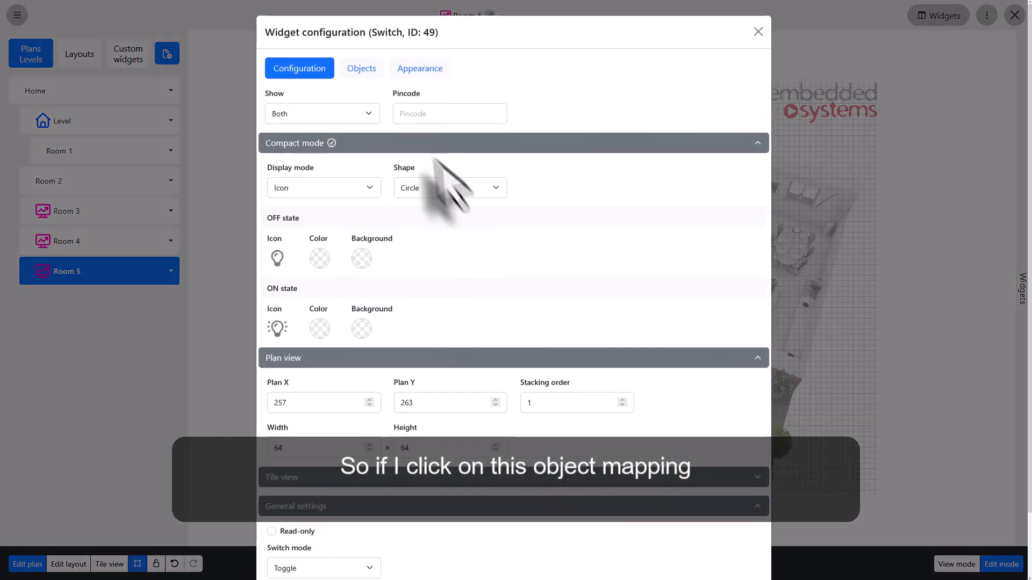
left_click(362, 69)
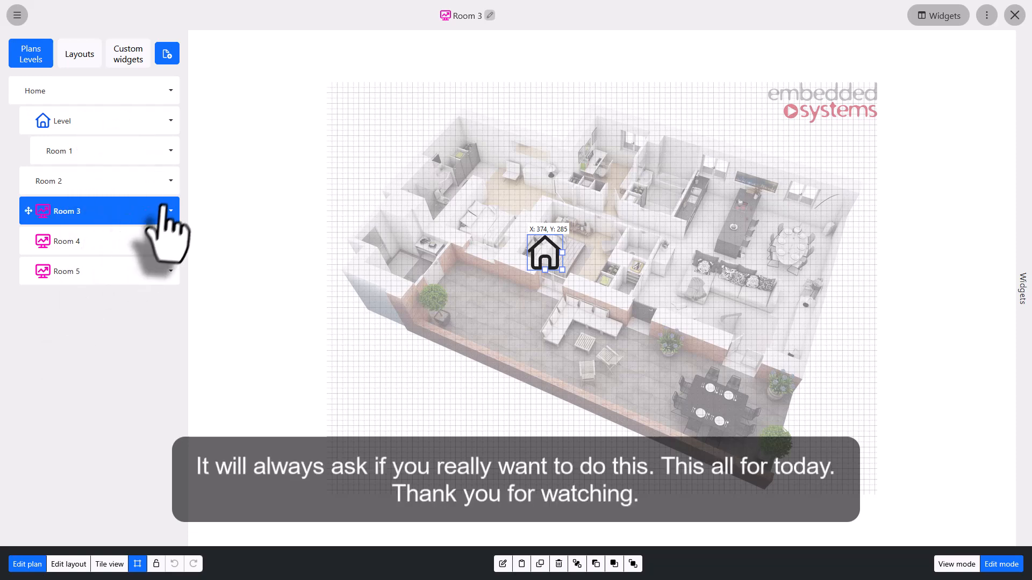
Step: Delete the Room 5 plan
left_click(171, 271)
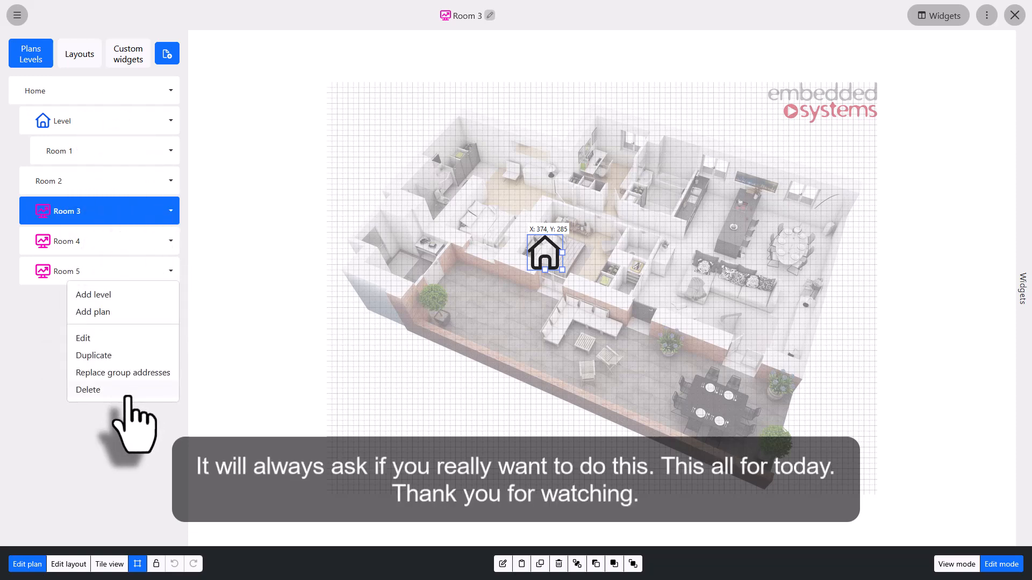
left_click(88, 390)
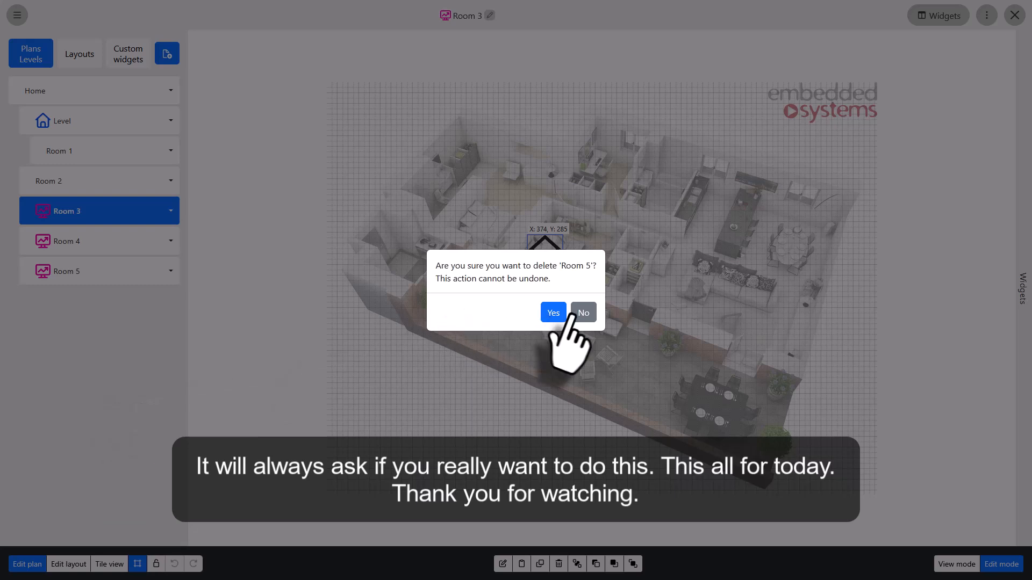